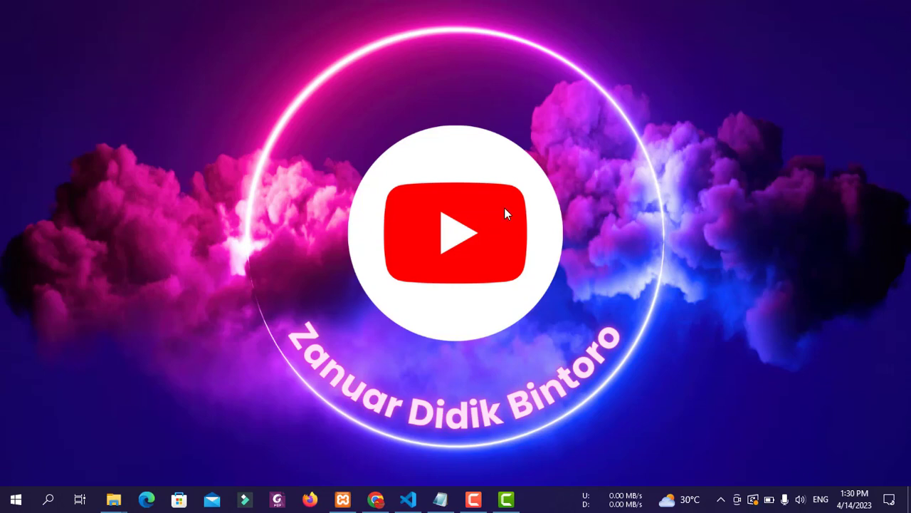
# Step: Bring up Chrome from the taskbar showing the localhost tabungan login page
pyautogui.click(376, 499)
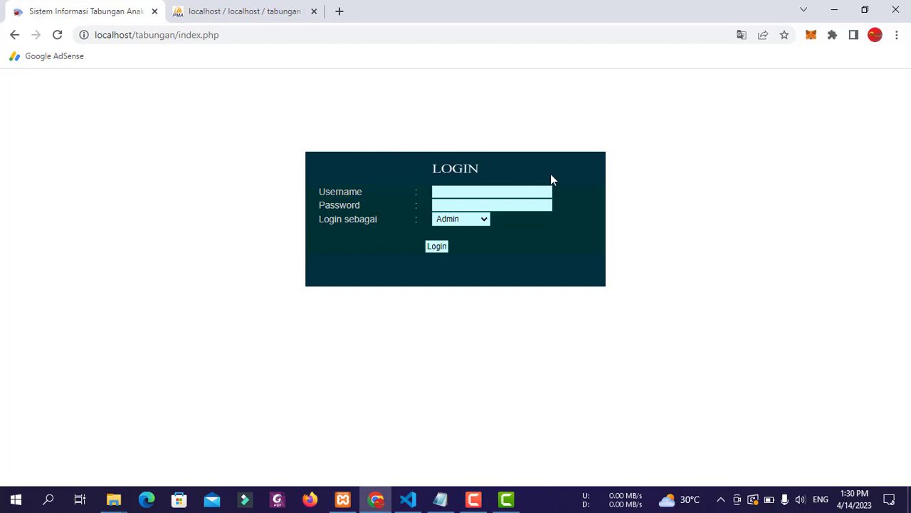
# Step: Check the 'Login sebagai' roles, then bring Notepad's user.txt account list forward
pyautogui.click(486, 221)
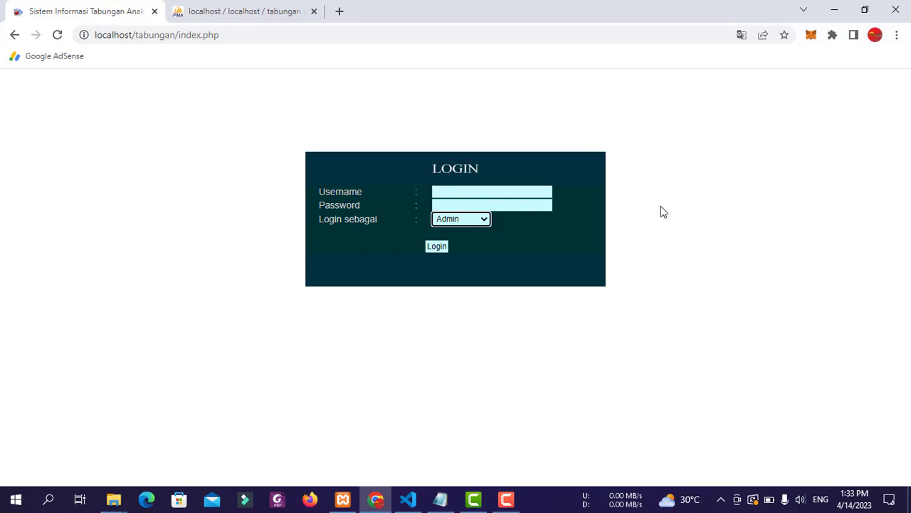
pyautogui.click(440, 498)
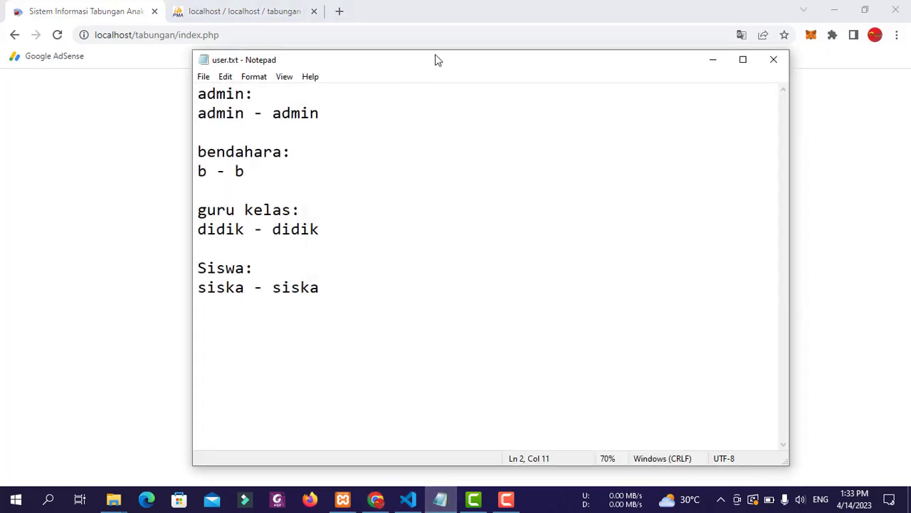
# Step: Move Notepad aside and highlight the admin and bendahara credential lines in user.txt
pyautogui.moveTo(448, 67)
pyautogui.mouseDown()
pyautogui.moveTo(599, 86)
pyautogui.moveTo(584, 70)
pyautogui.mouseUp()
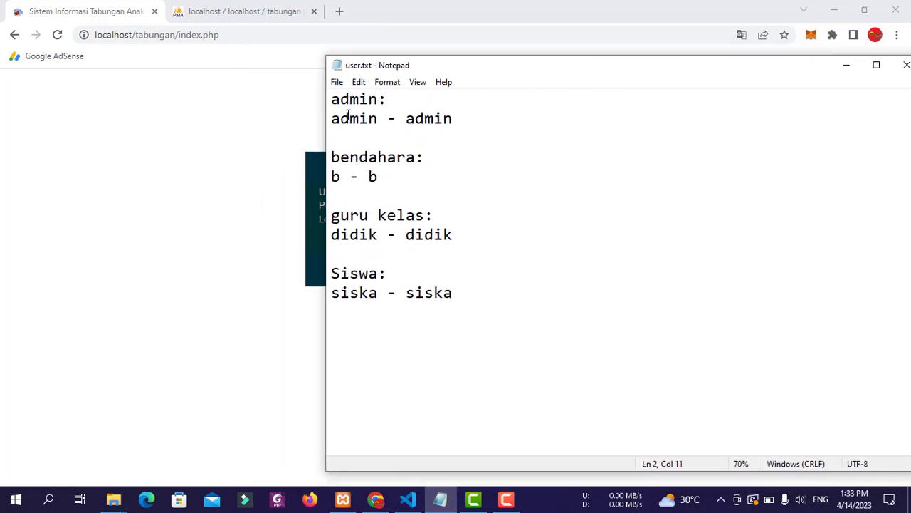
pyautogui.moveTo(471, 117); pyautogui.dragTo(386, 118)
pyautogui.click(461, 158)
# Step: Log in to the savings app with the admin credentials
pyautogui.click(176, 188)
pyautogui.click(482, 192)
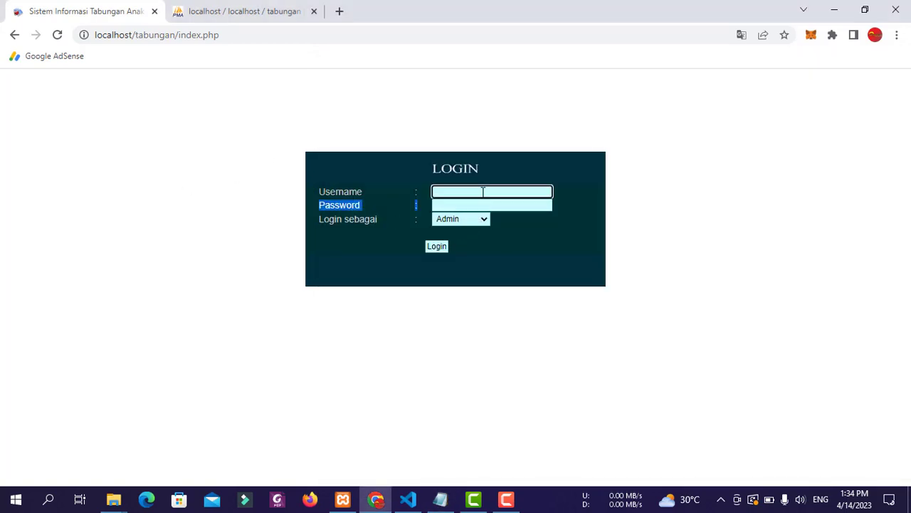
pyautogui.write('admin')
pyautogui.press('Tab')
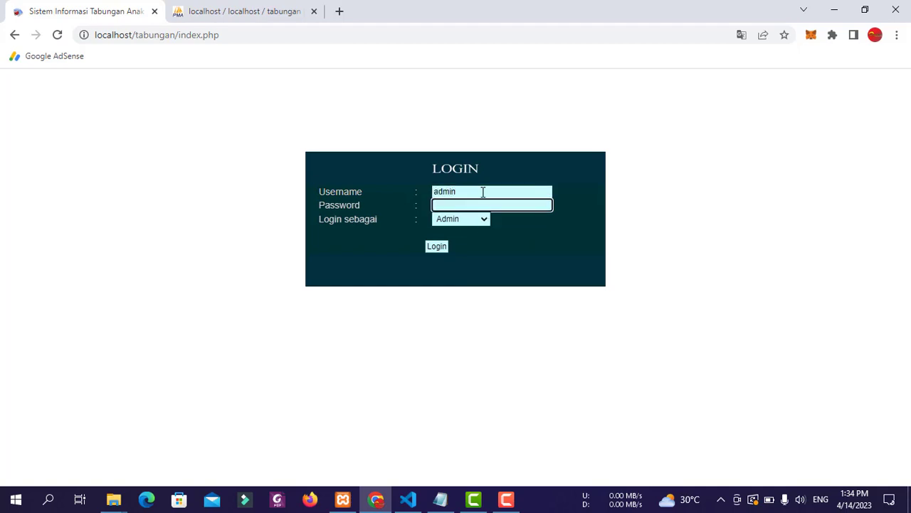
pyautogui.write('admin')
pyautogui.press('Return')
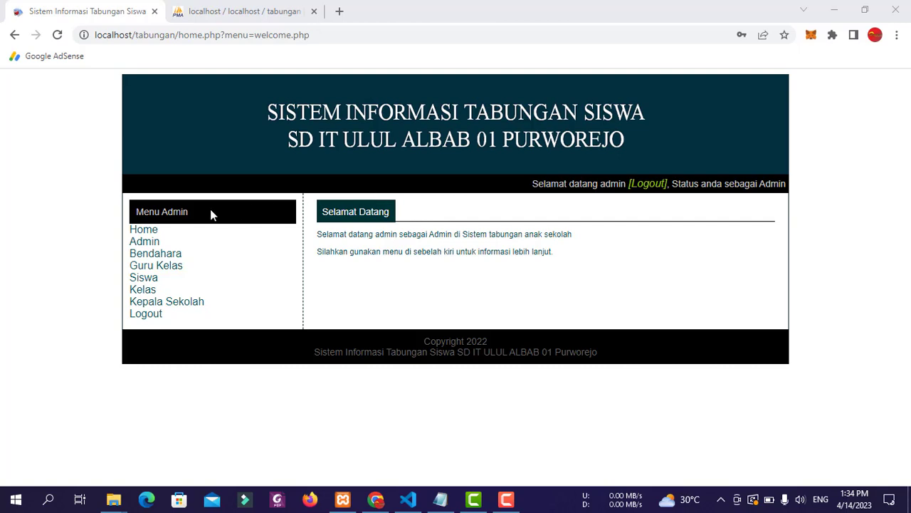
# Step: Review the Admin, Bendahara and Guru Kelas user lists and class 1b's students
pyautogui.click(143, 242)
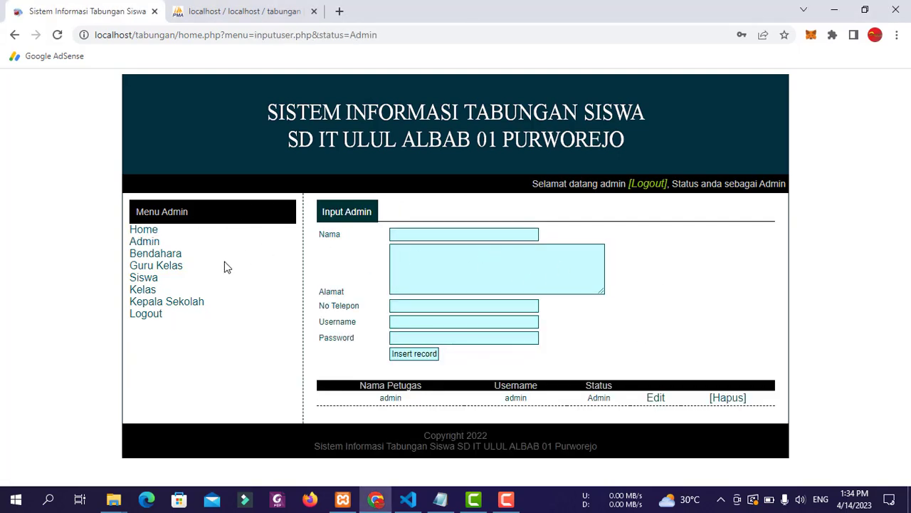
pyautogui.click(158, 255)
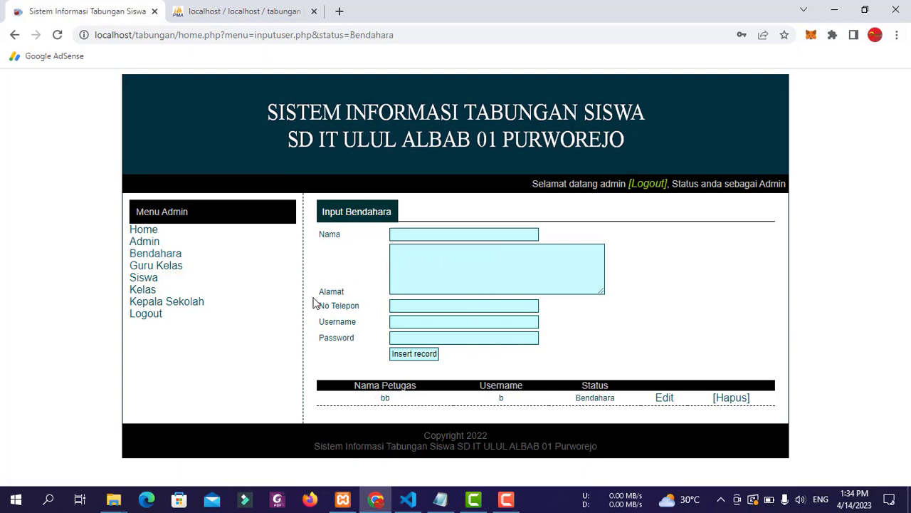
pyautogui.click(174, 267)
pyautogui.click(133, 281)
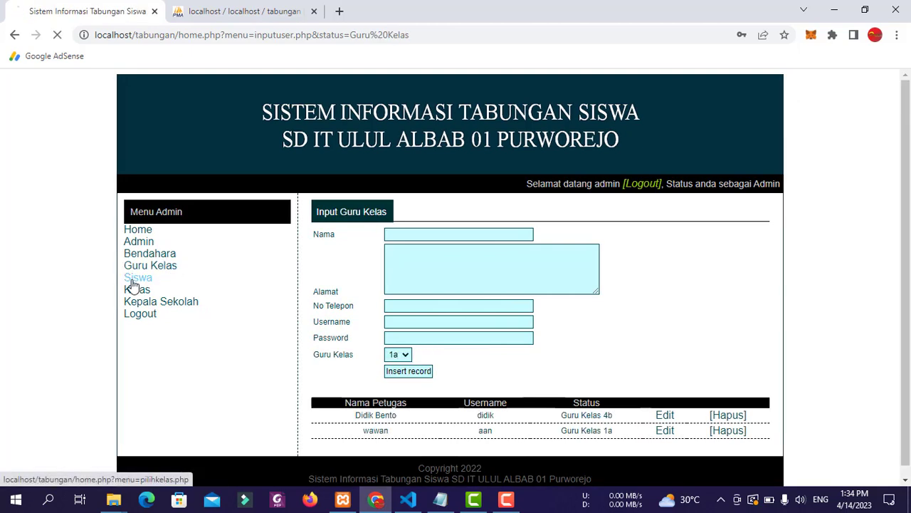
pyautogui.click(355, 245)
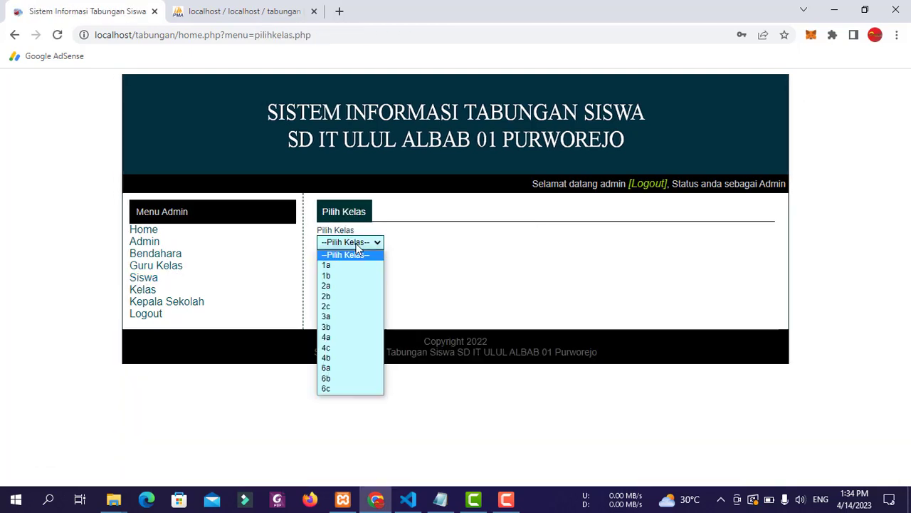
pyautogui.click(353, 271)
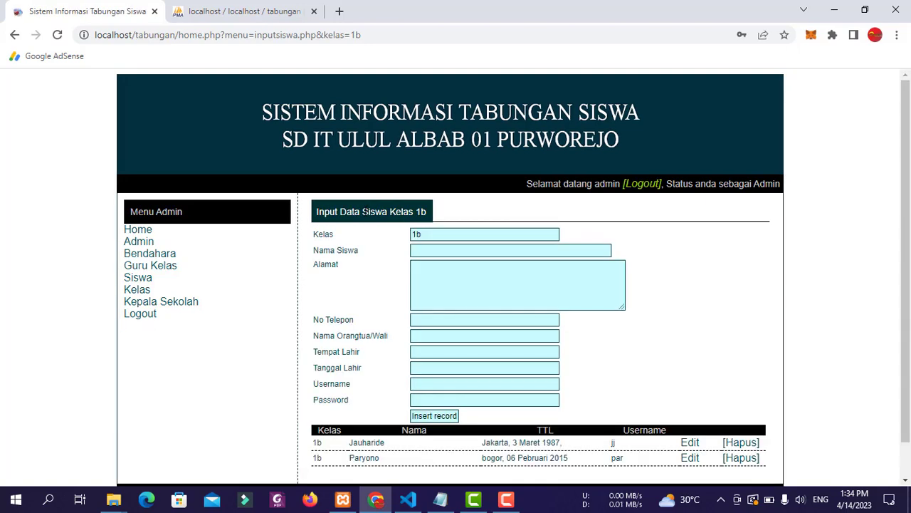
# Step: Look over the Kelas management form, then go to the Kepala Sekolah page
pyautogui.click(135, 291)
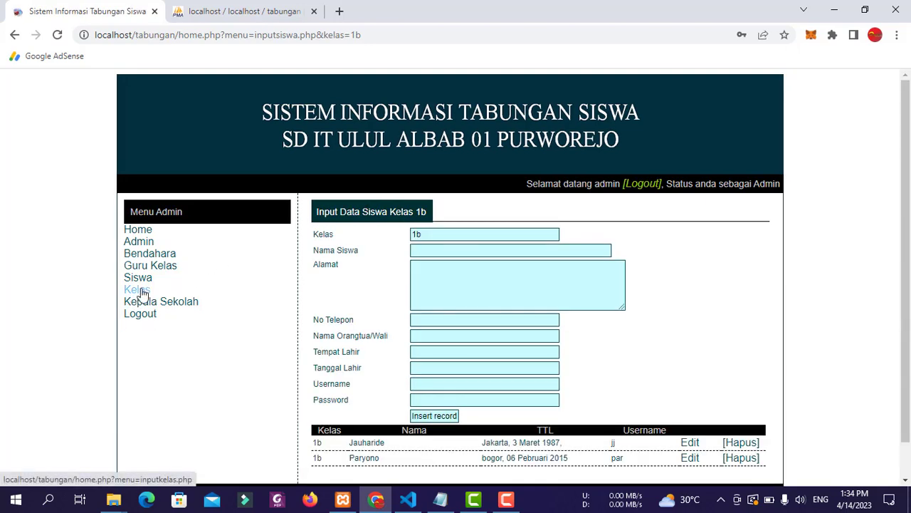
pyautogui.click(142, 292)
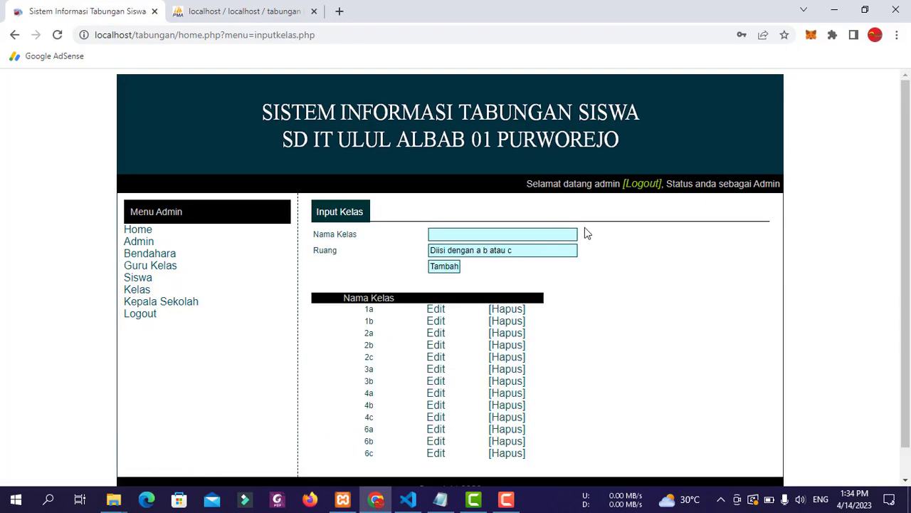
pyautogui.click(548, 235)
pyautogui.click(527, 255)
pyautogui.scroll(-1, 673, 279)
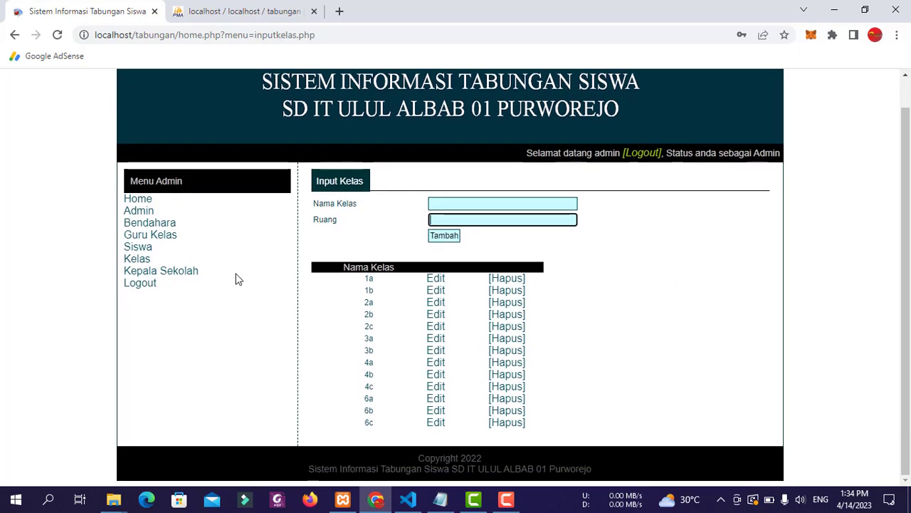
pyautogui.click(199, 273)
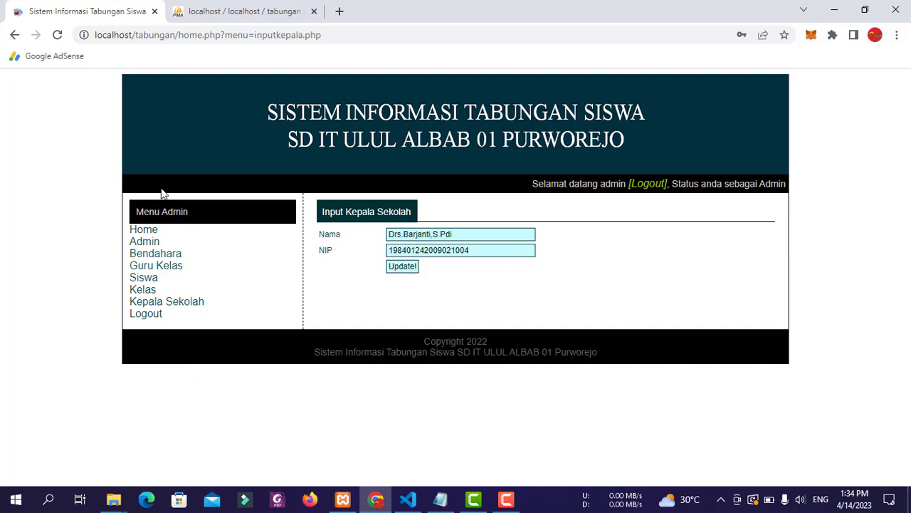
# Step: Insert a new Guru Kelas record with name, address, phone and login, assigned to class 6b
pyautogui.click(168, 268)
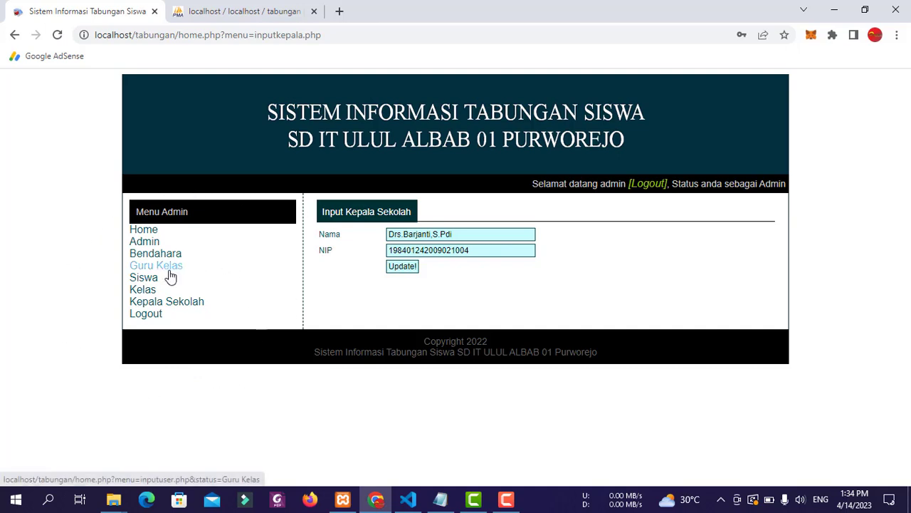
pyautogui.click(433, 234)
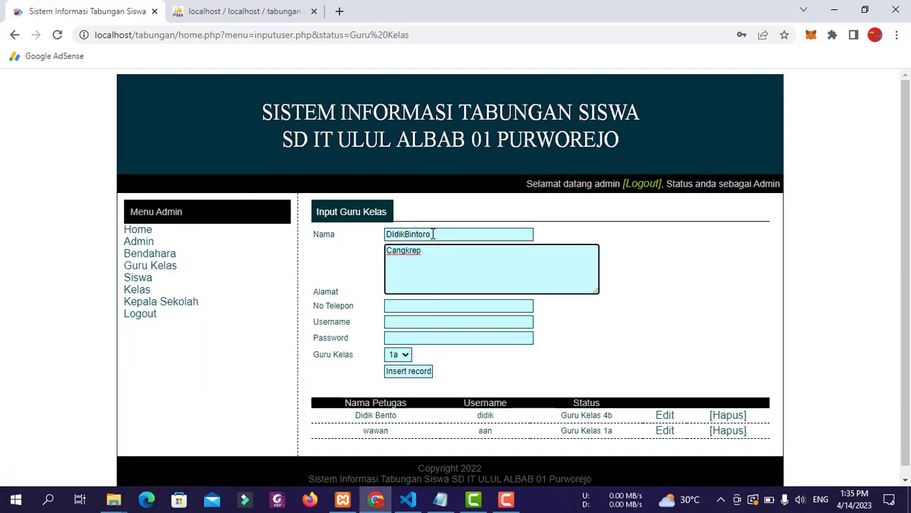
pyautogui.write(' Lor\t081212121212\tdik\tdik')
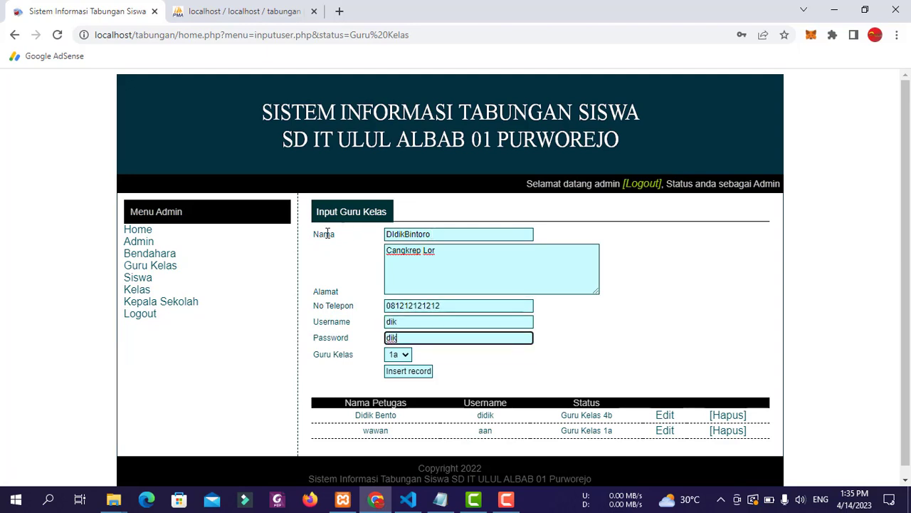
pyautogui.click(399, 354)
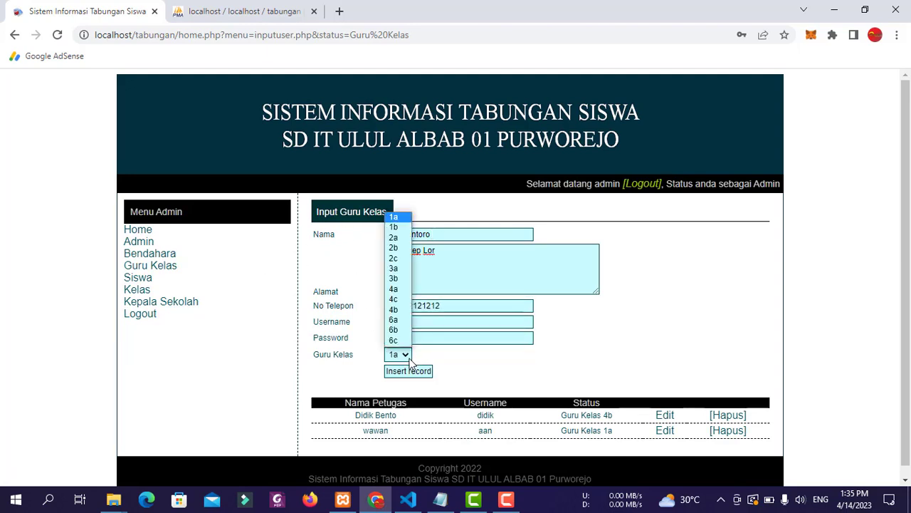
pyautogui.click(394, 330)
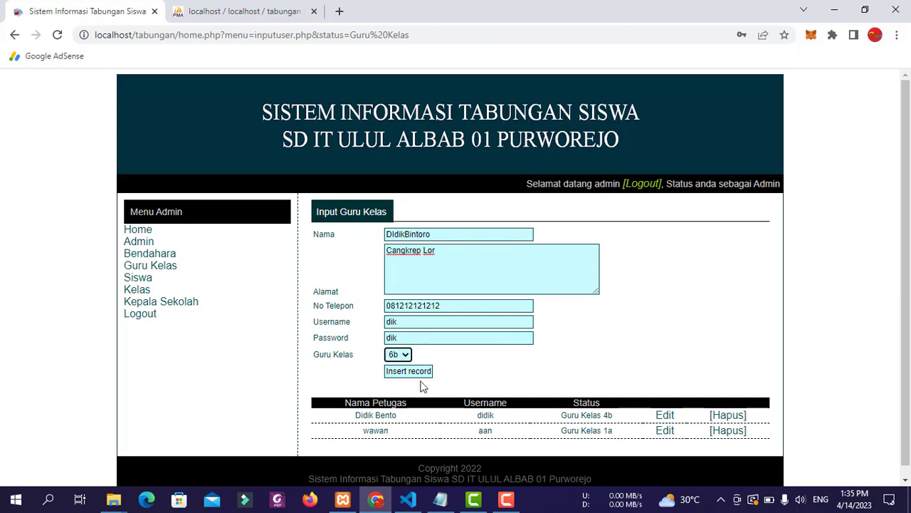
pyautogui.click(419, 373)
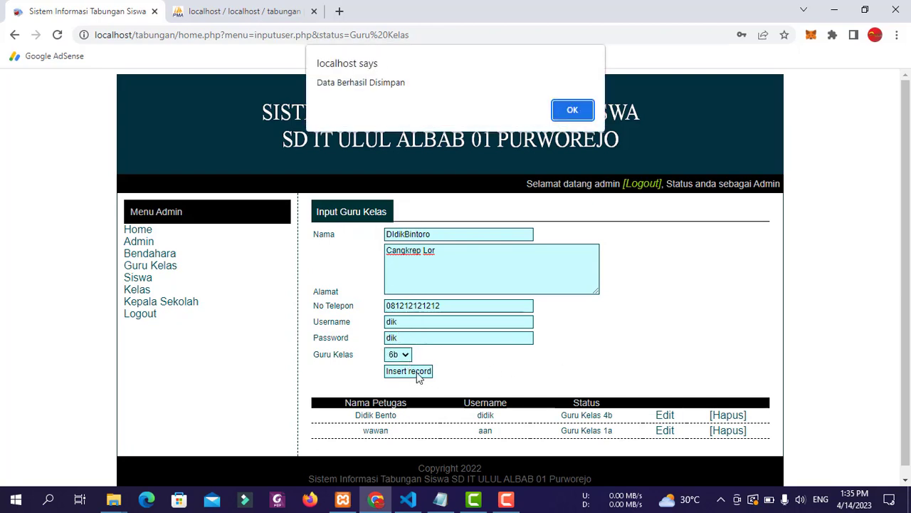
# Step: Confirm the save and locate the new teacher's username in the list
pyautogui.click(573, 110)
pyautogui.scroll(-1, 612, 278)
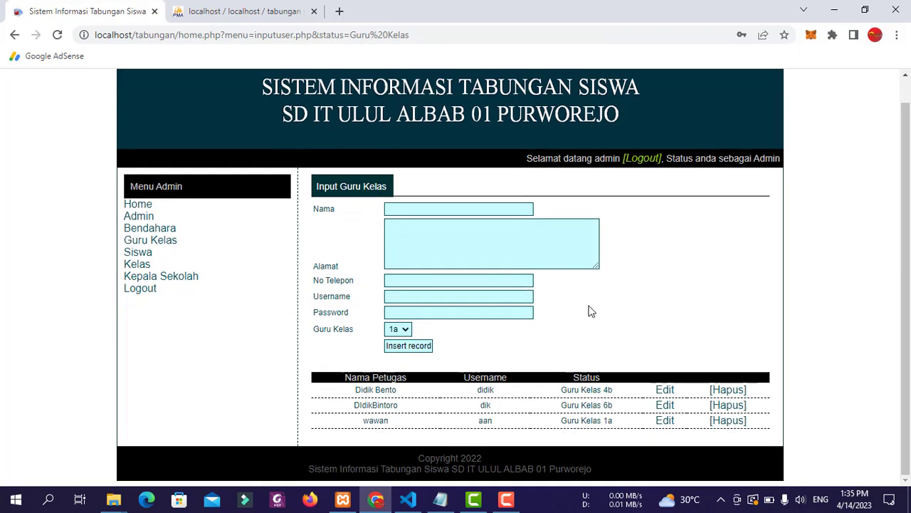
pyautogui.doubleClick(485, 405)
pyautogui.click(732, 228)
# Step: Insert a new Bendahara account named 'Bendahara' with address, phone and login details
pyautogui.click(161, 232)
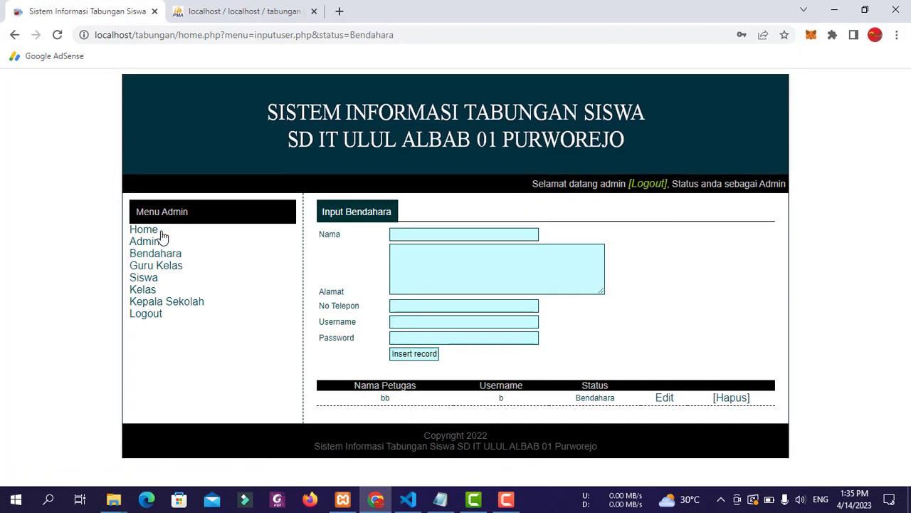
pyautogui.click(449, 234)
pyautogui.write('Bendahara')
pyautogui.press('Tab')
pyautogui.write('Purworejo')
pyautogui.press('Tab')
pyautogui.write('0000000\tbendahara\tbendahara')
pyautogui.click(431, 354)
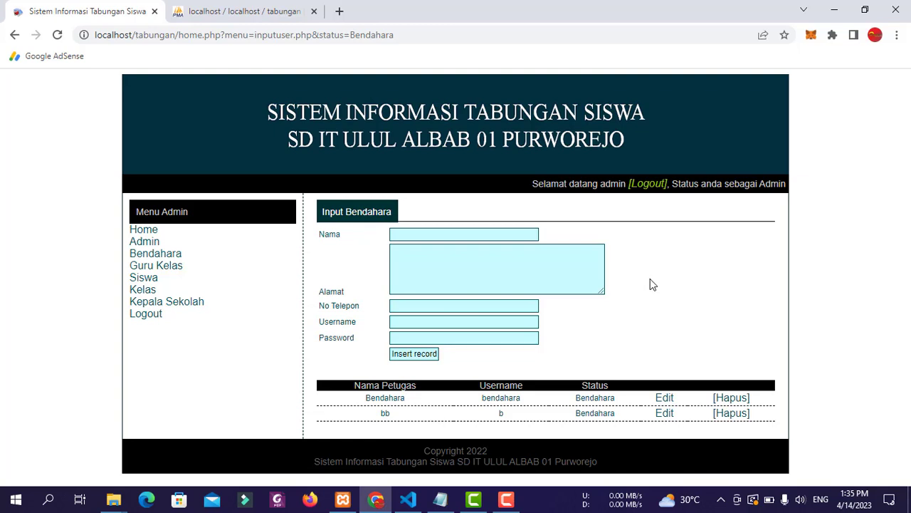
# Step: Log out of admin and sign back in with the Bendahara role and treasurer credentials
pyautogui.click(656, 187)
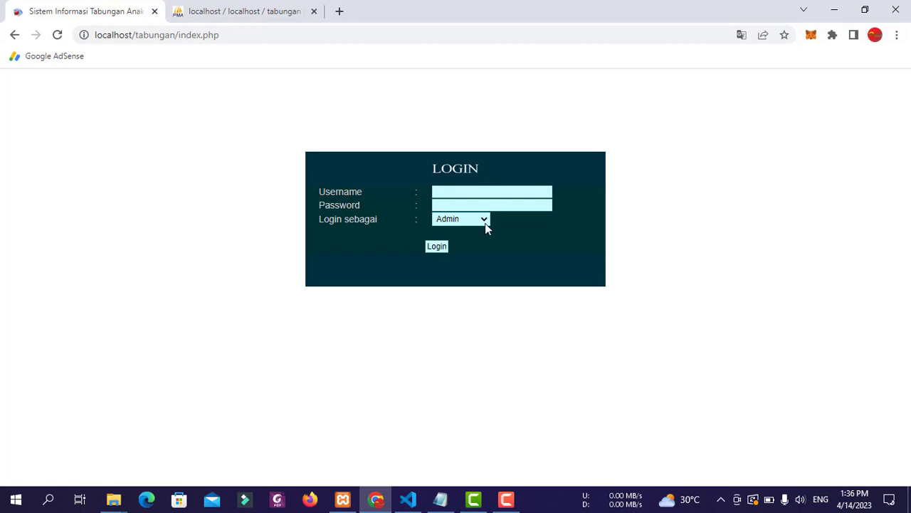
pyautogui.click(485, 222)
pyautogui.click(475, 242)
pyautogui.click(528, 192)
pyautogui.write('bendahara')
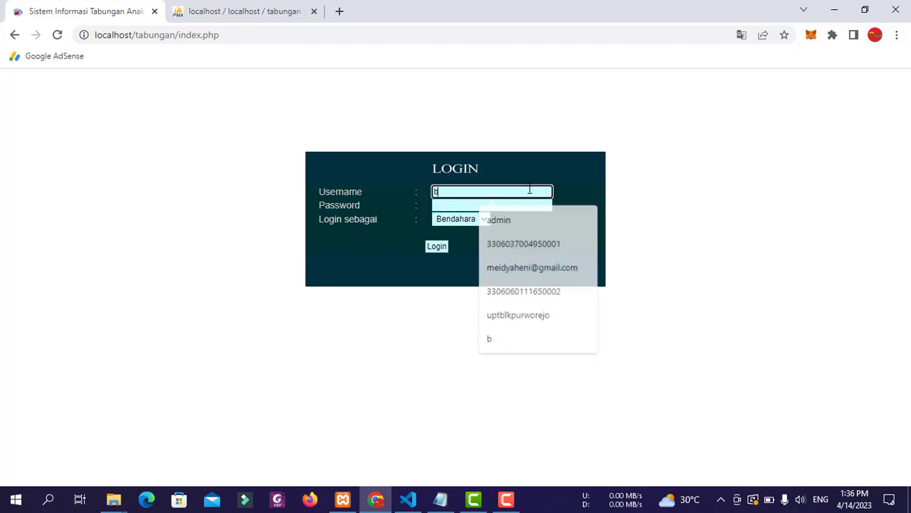
pyautogui.press('Tab')
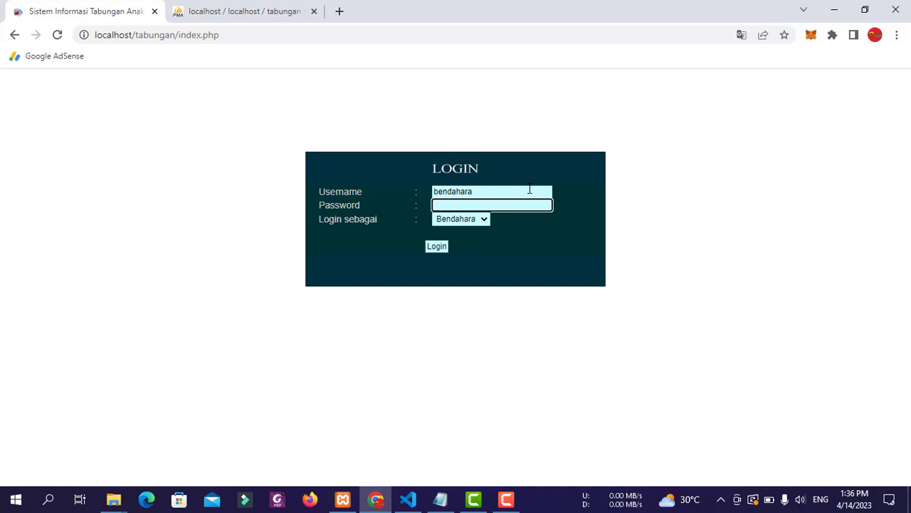
pyautogui.write('bendahar')
pyautogui.click(438, 247)
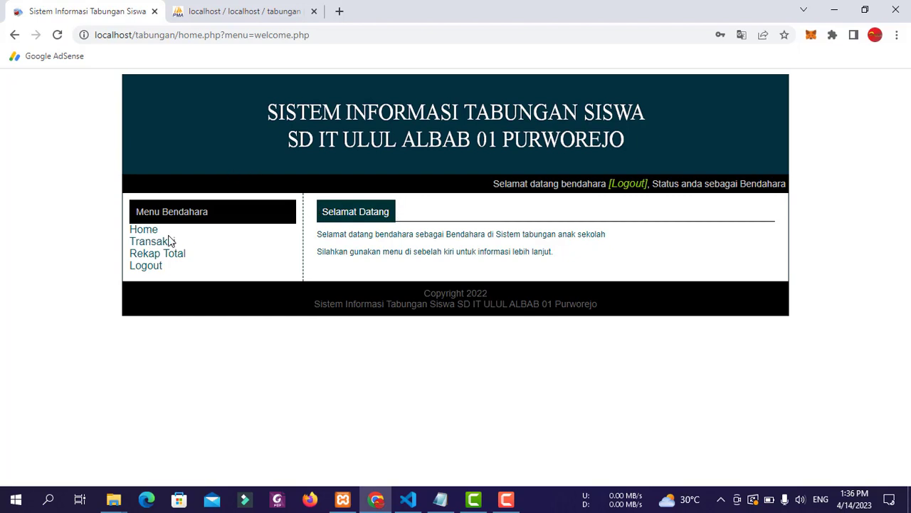
# Step: Open the savings recap for a class 1a student from the Transaksi page
pyautogui.click(164, 243)
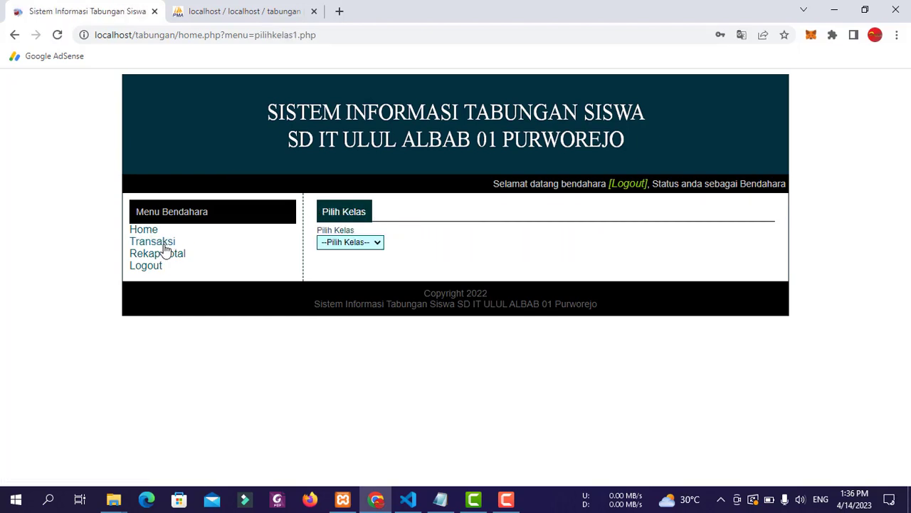
pyautogui.click(374, 246)
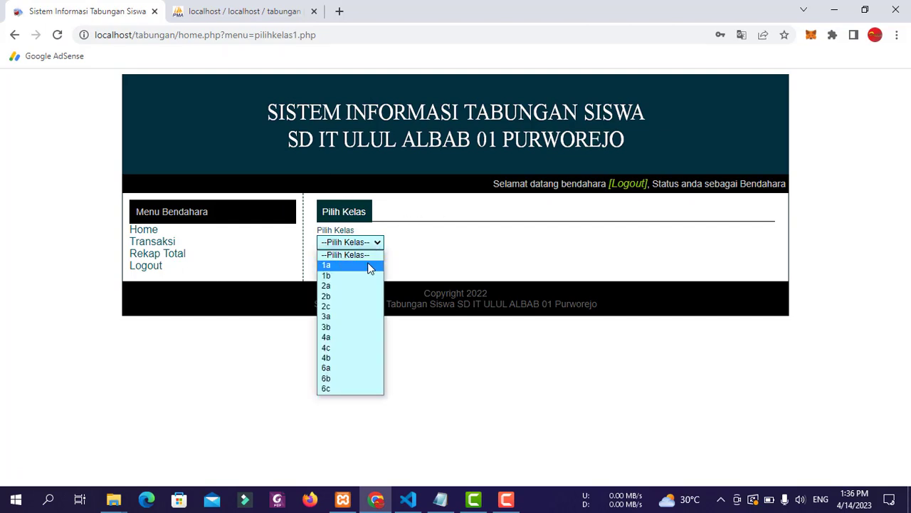
pyautogui.click(369, 266)
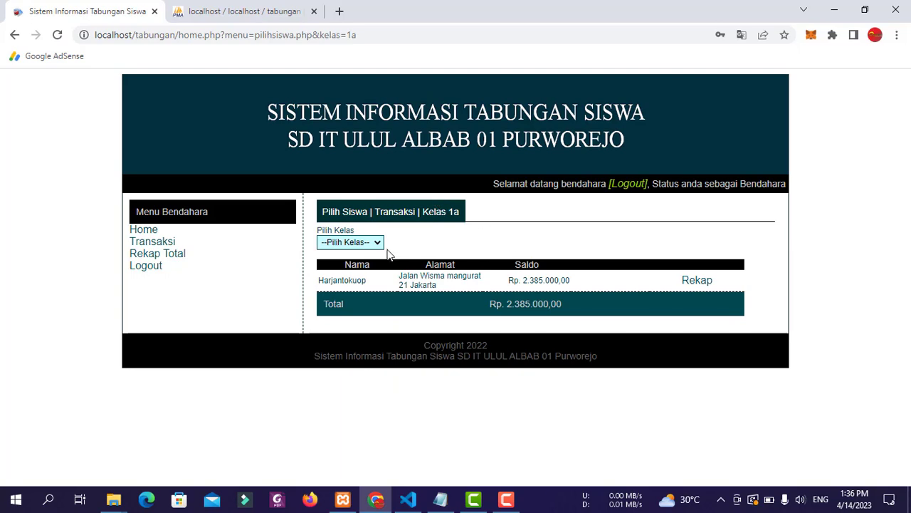
pyautogui.click(690, 283)
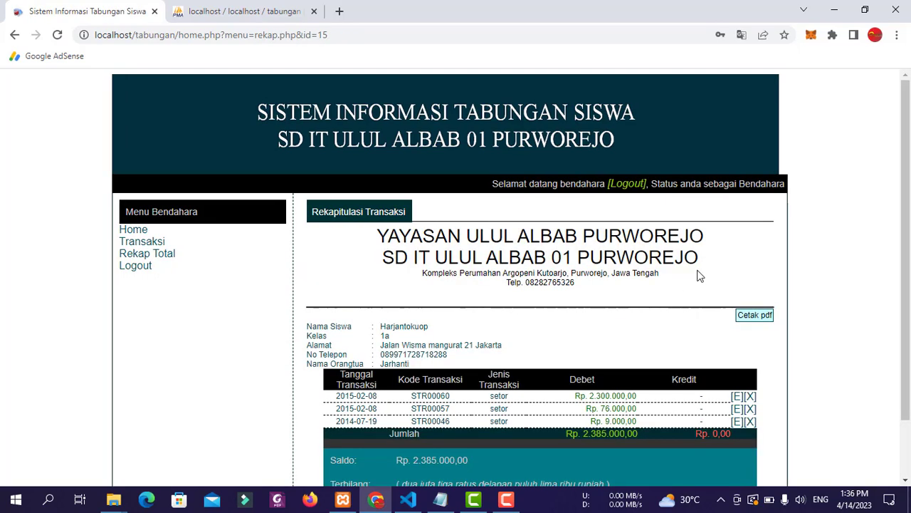
pyautogui.scroll(-2, 576, 316)
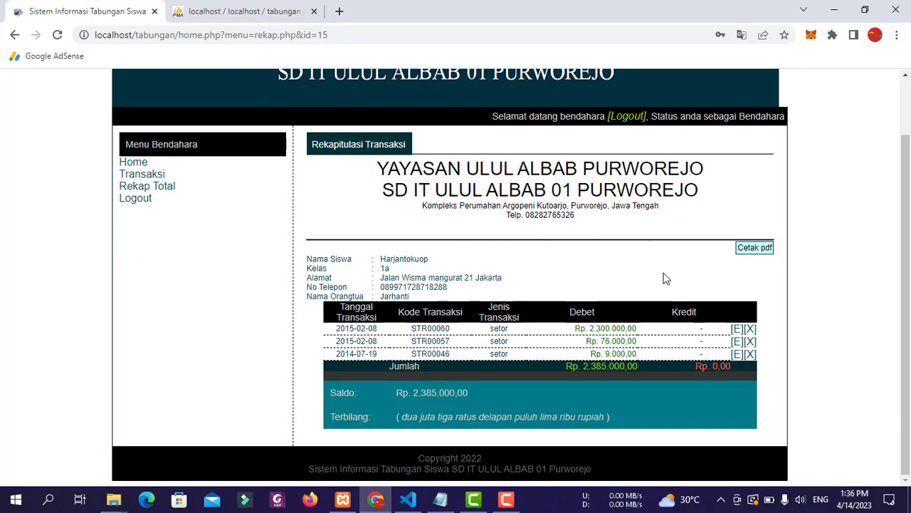
# Step: Show class 2b's students under Rekap Total, then log out
pyautogui.click(165, 186)
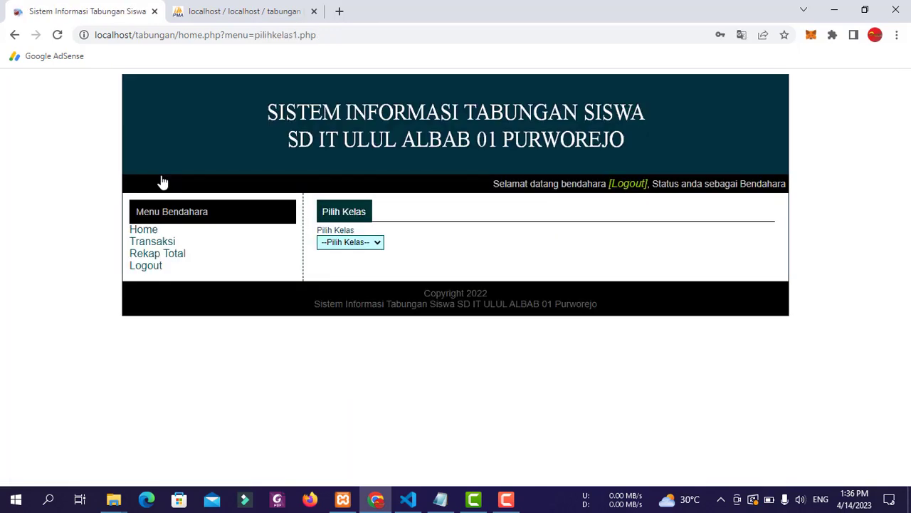
pyautogui.click(380, 247)
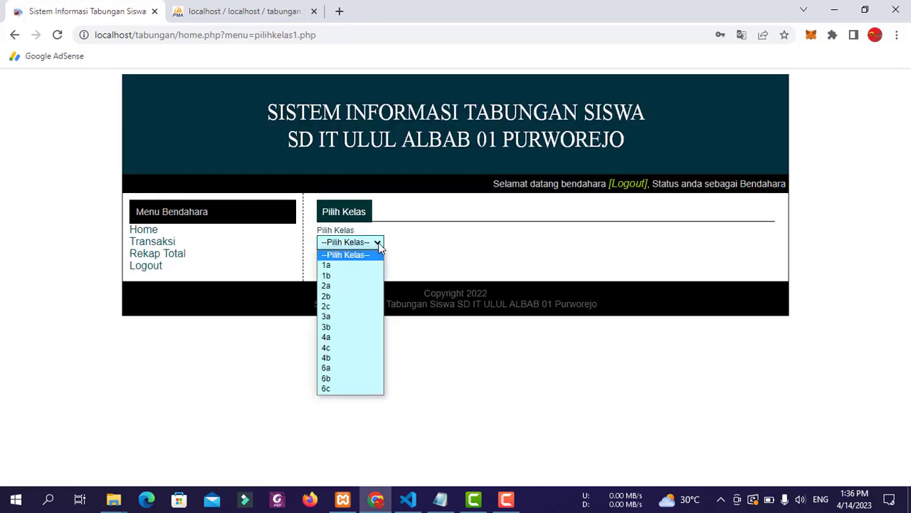
pyautogui.click(351, 294)
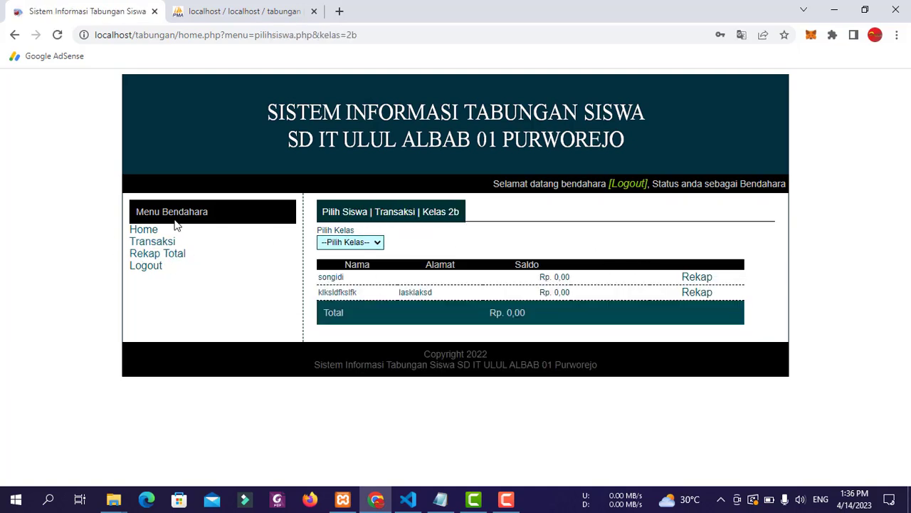
pyautogui.click(151, 267)
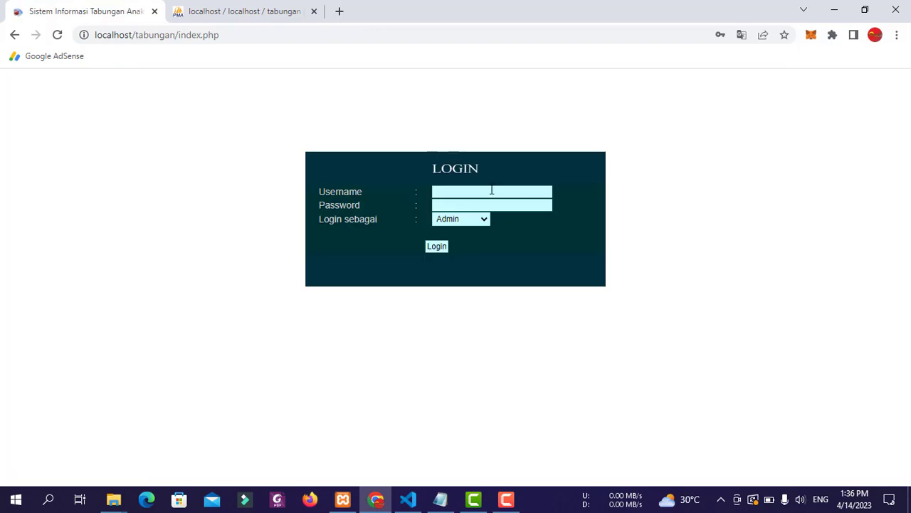
# Step: Sign in as the new class 6b Guru Kelas and open the Input Siswa form
pyautogui.click(491, 190)
pyautogui.write('dik')
pyautogui.press('Tab')
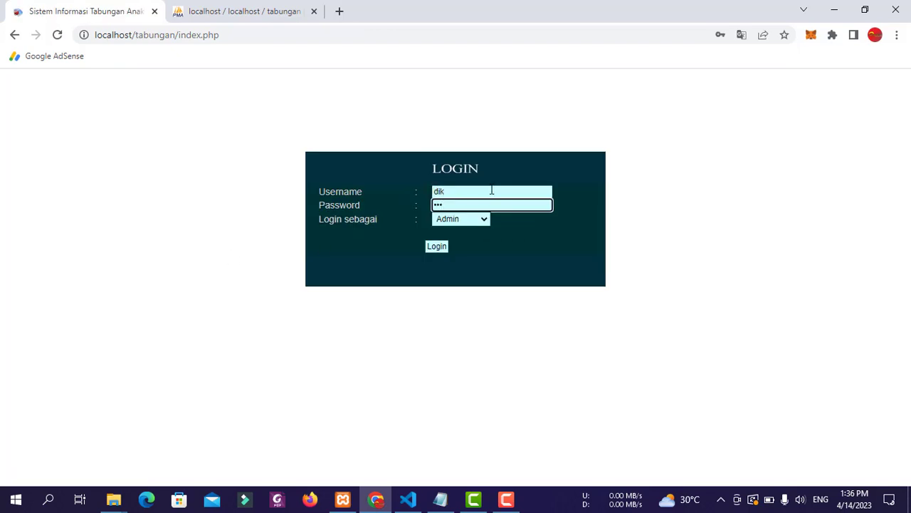
pyautogui.click(488, 219)
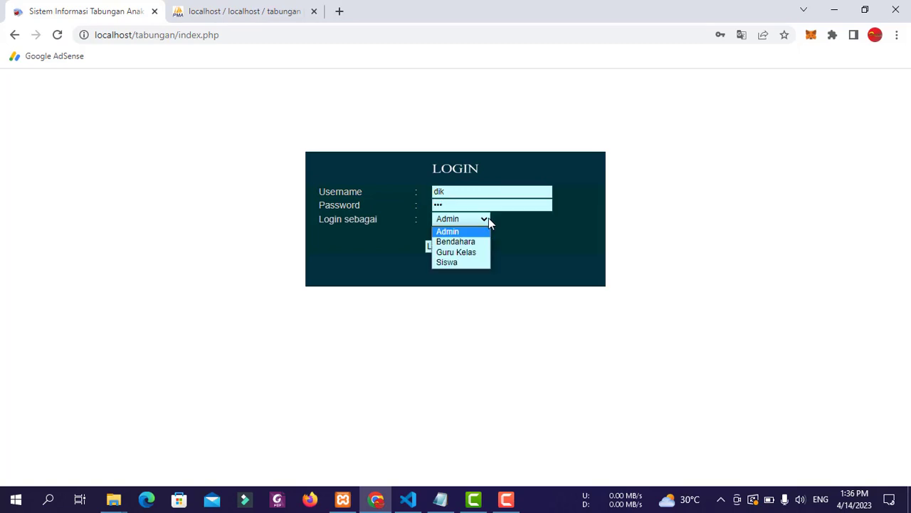
pyautogui.click(463, 252)
pyautogui.click(438, 246)
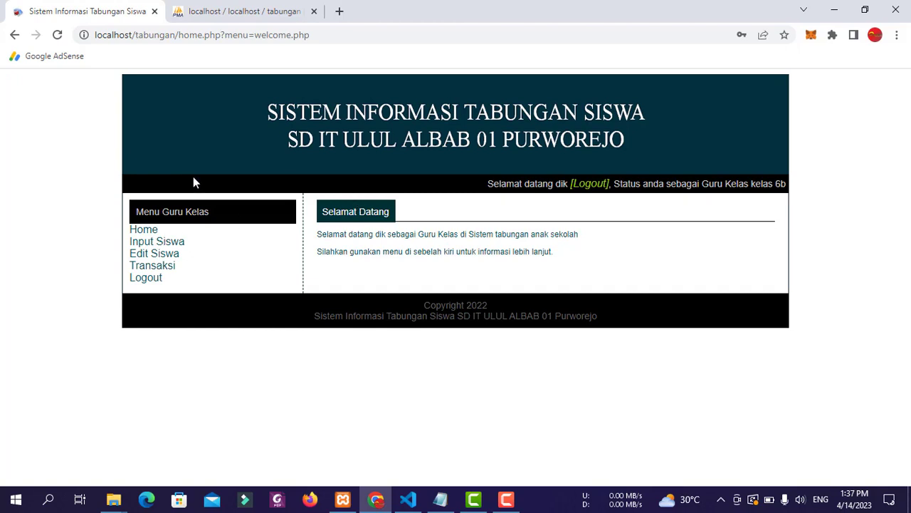
pyautogui.click(153, 232)
pyautogui.click(169, 244)
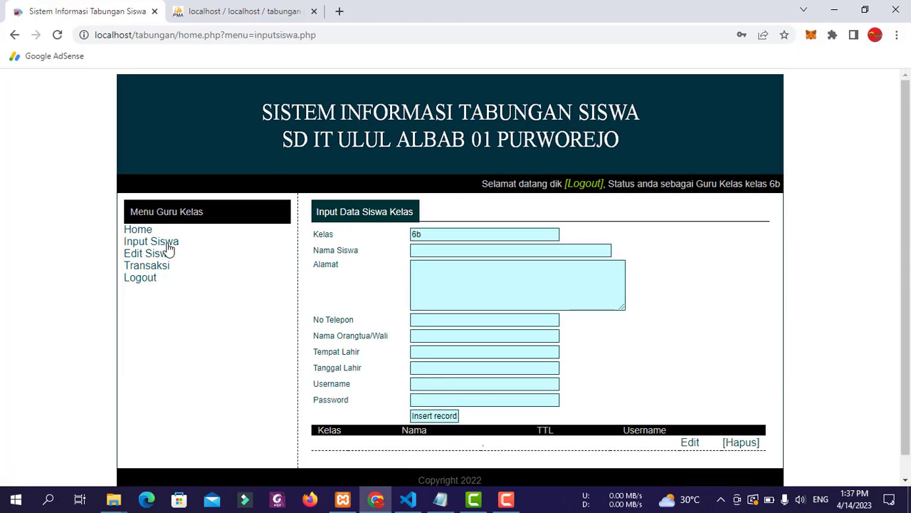
# Step: Insert a class 6b student with name, address, phone, parent, birth details and login, then bring up Notepad
pyautogui.scroll(-1, 669, 363)
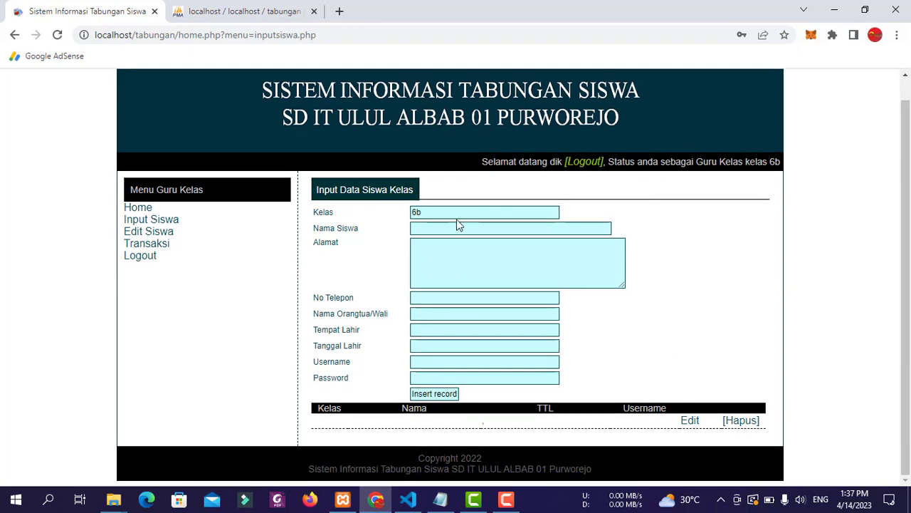
pyautogui.click(447, 226)
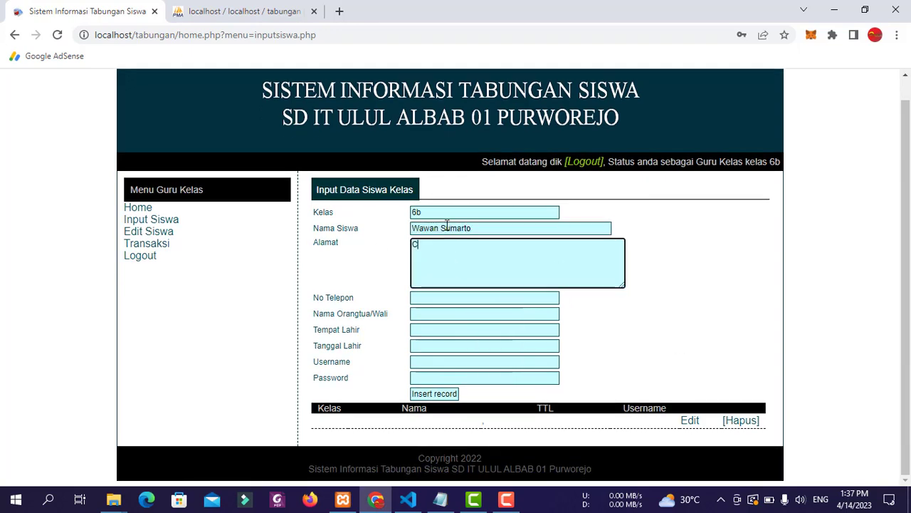
pyautogui.click(439, 361)
pyautogui.write('wawan\twawan')
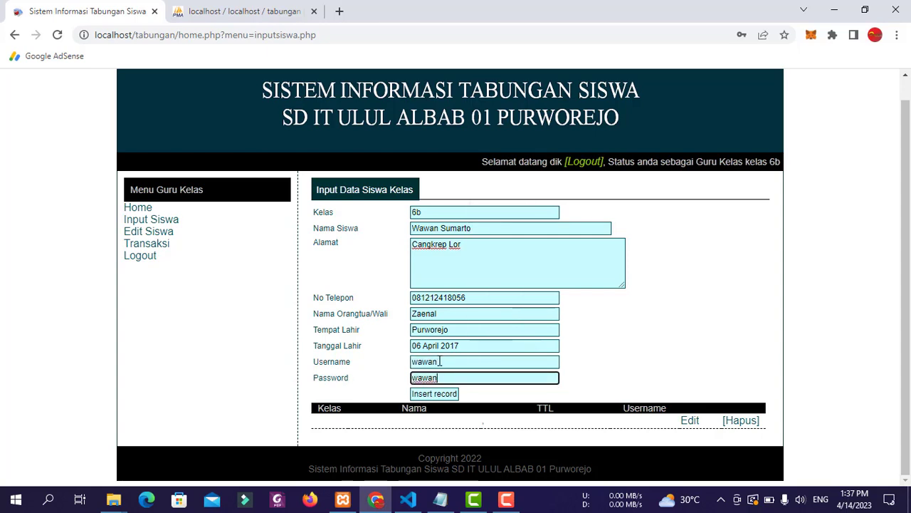
pyautogui.click(450, 396)
pyautogui.click(573, 109)
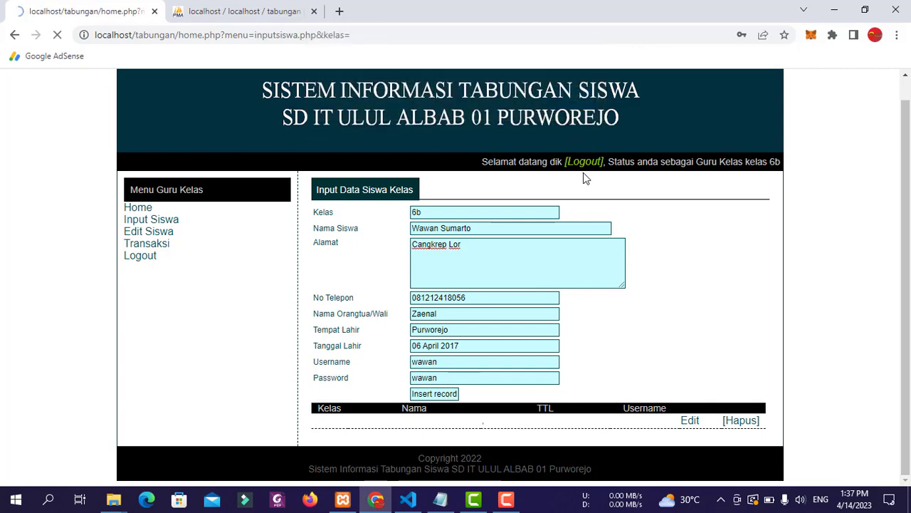
pyautogui.click(440, 499)
# Step: Add the new student's username and password under Siswa in user.txt and return to Chrome
pyautogui.press('Return')
pyautogui.write('w')
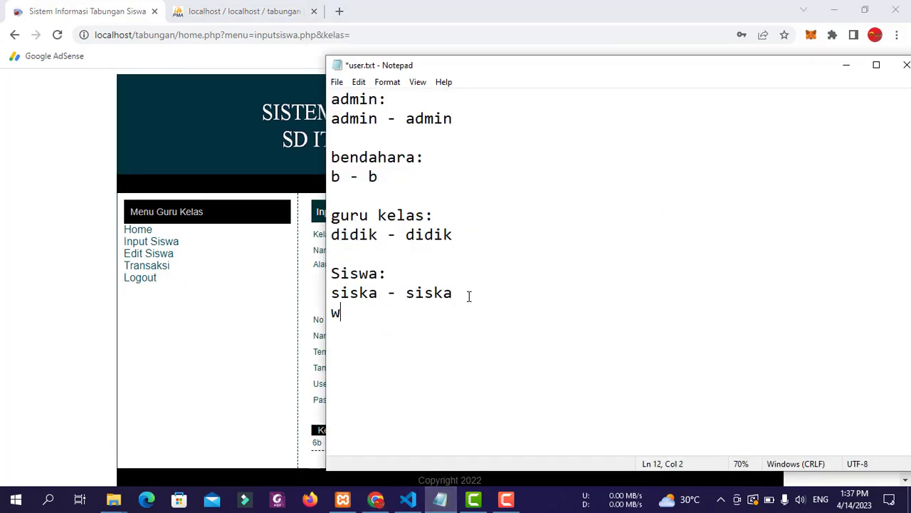
pyautogui.write('awan - wawan')
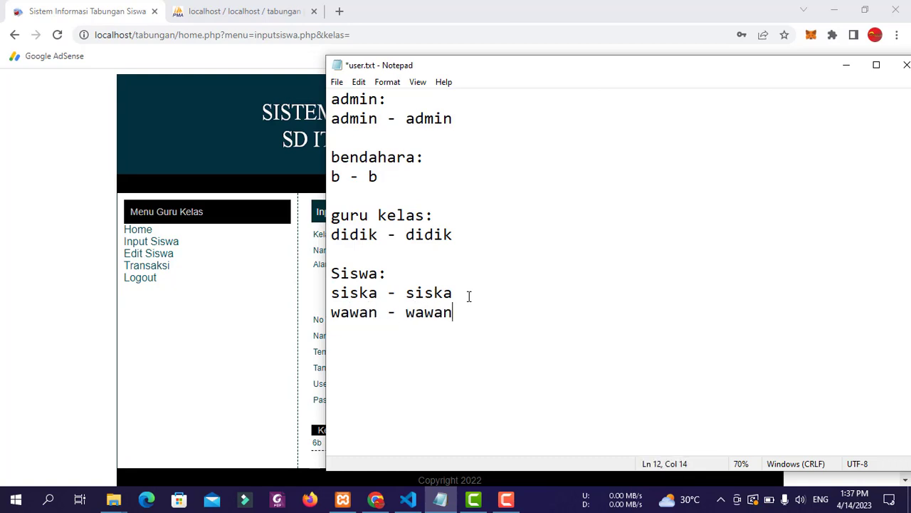
pyautogui.click(196, 342)
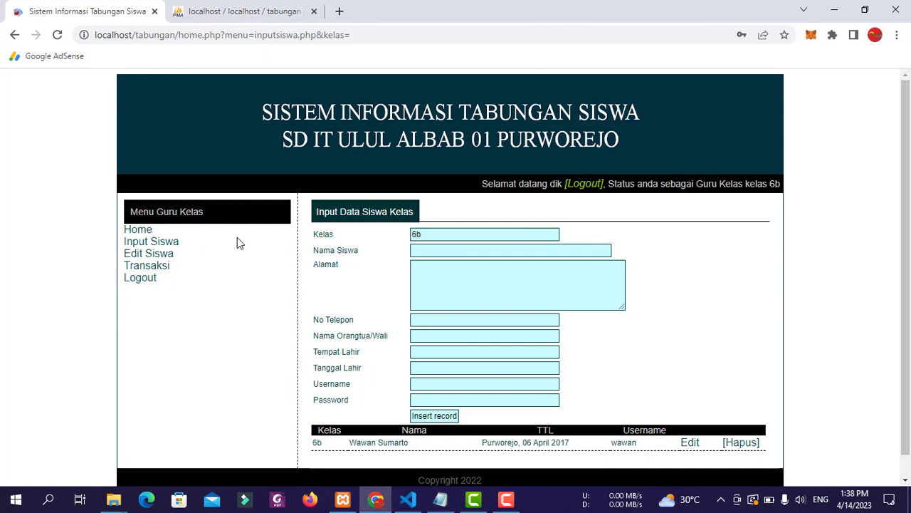
# Step: Record a Setor deposit of 100000 for the new class 6b student
pyautogui.click(156, 269)
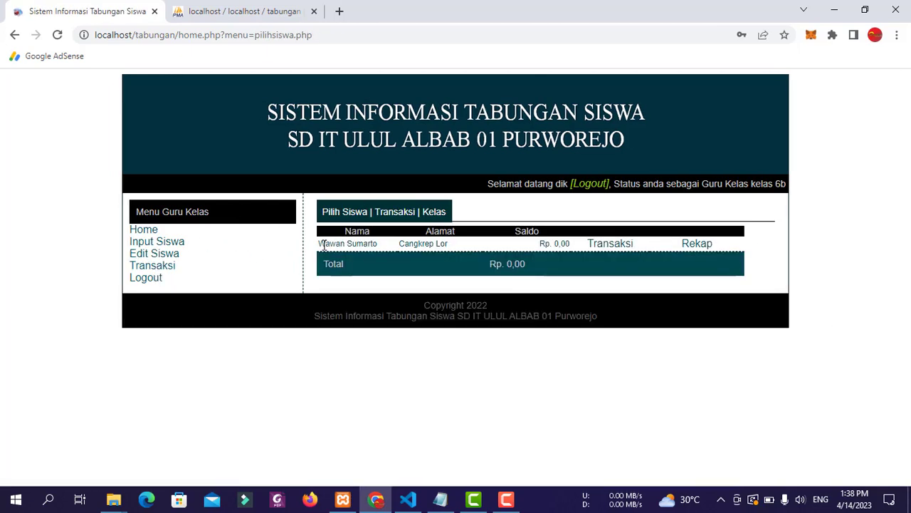
pyautogui.moveTo(320, 243); pyautogui.dragTo(391, 248)
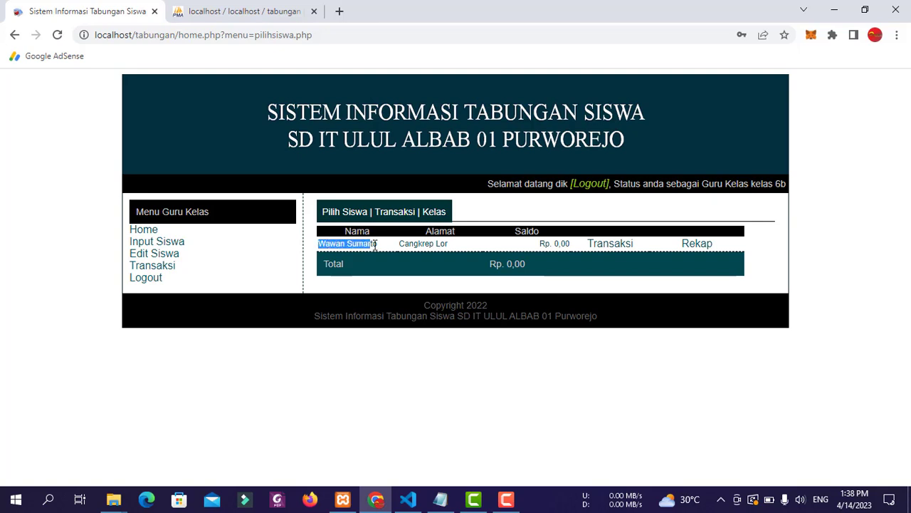
pyautogui.click(418, 243)
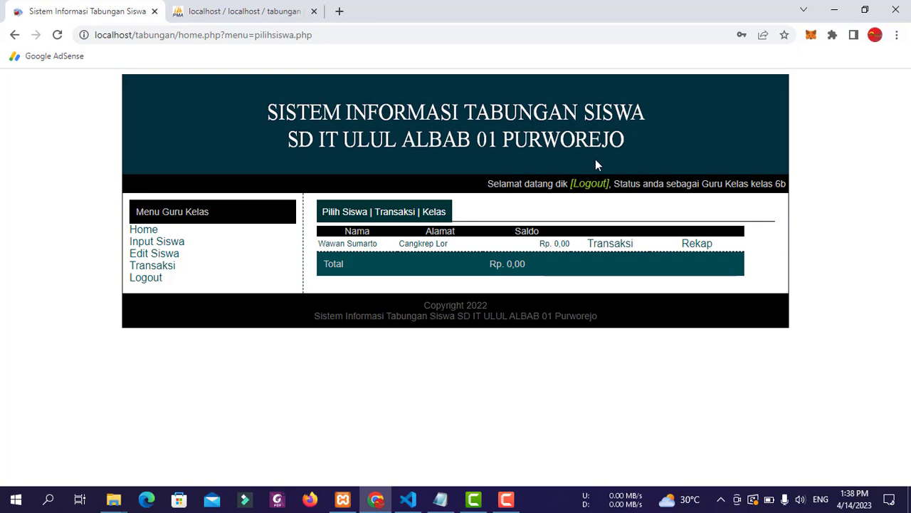
pyautogui.click(617, 247)
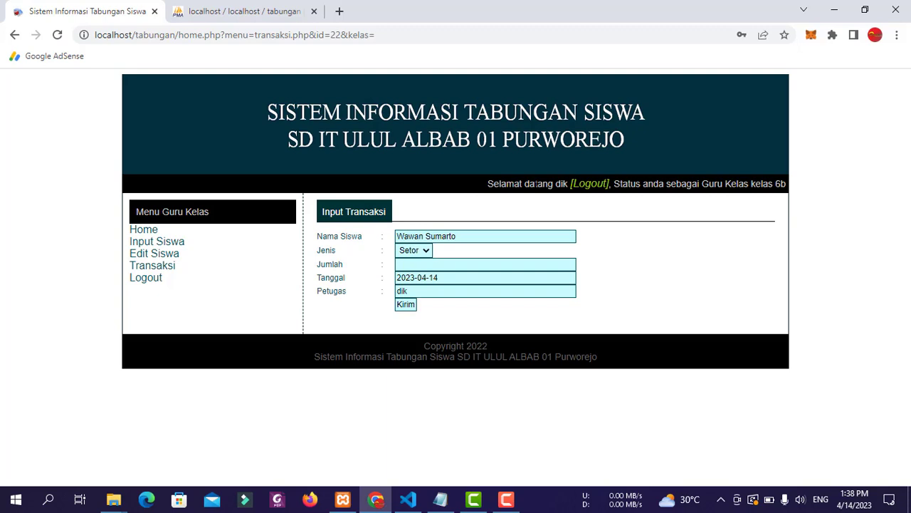
pyautogui.click(427, 250)
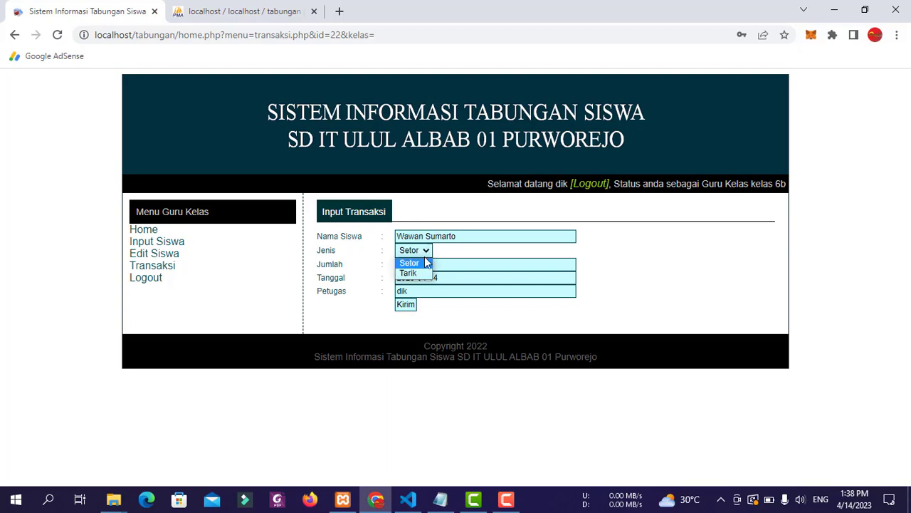
pyautogui.click(427, 271)
pyautogui.click(416, 251)
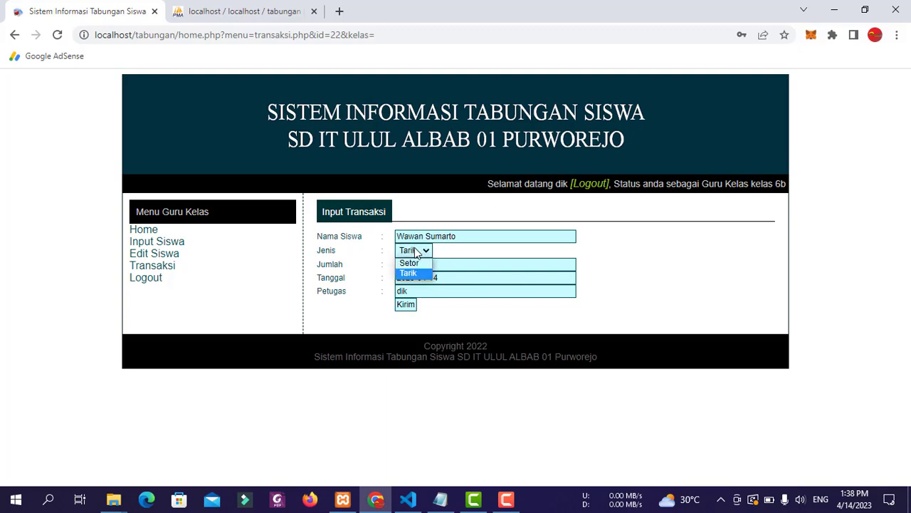
pyautogui.click(416, 263)
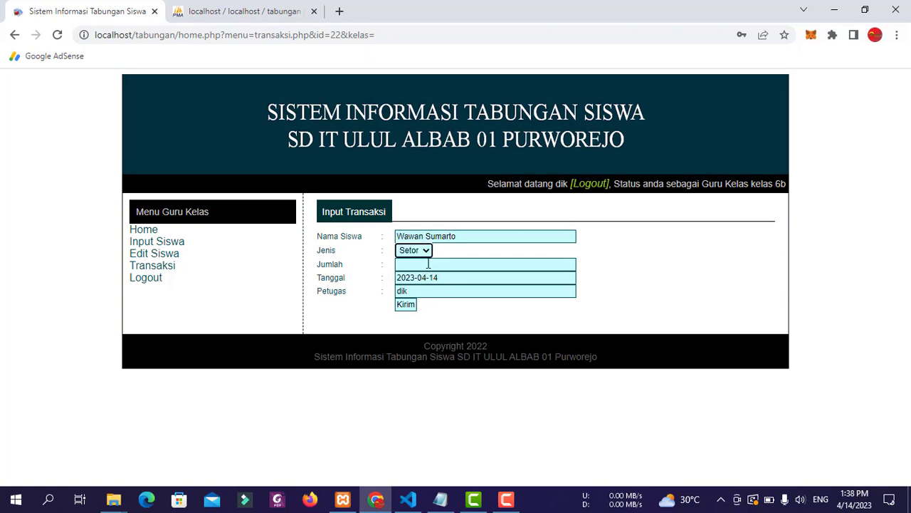
pyautogui.click(434, 267)
pyautogui.write('1')
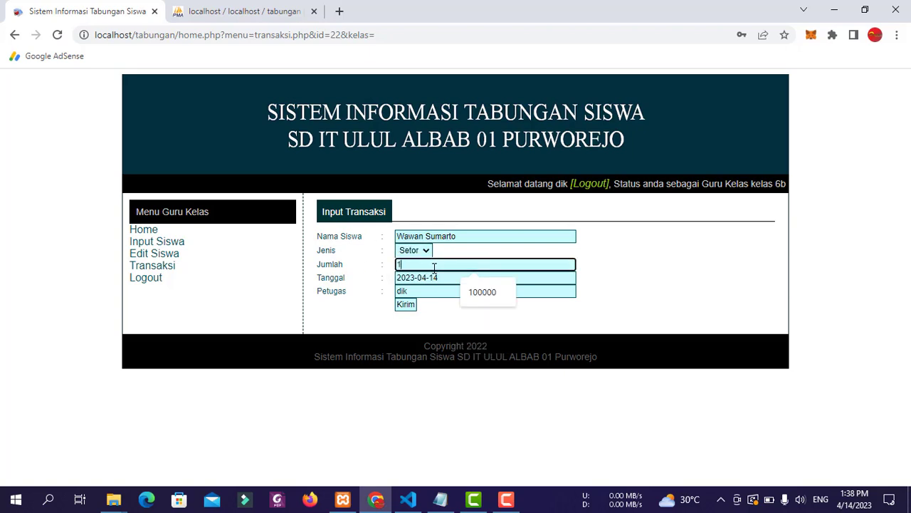
pyautogui.write('00000')
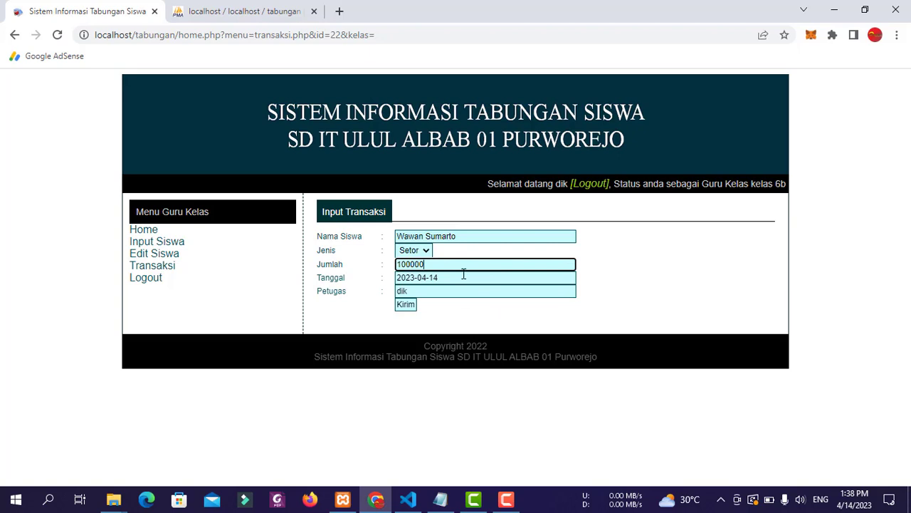
pyautogui.click(463, 274)
pyautogui.doubleClick(443, 282)
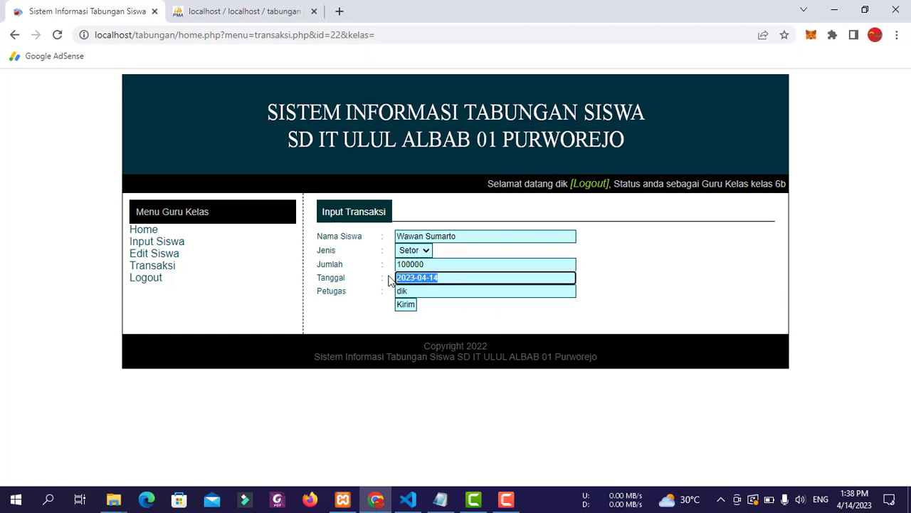
pyautogui.click(449, 280)
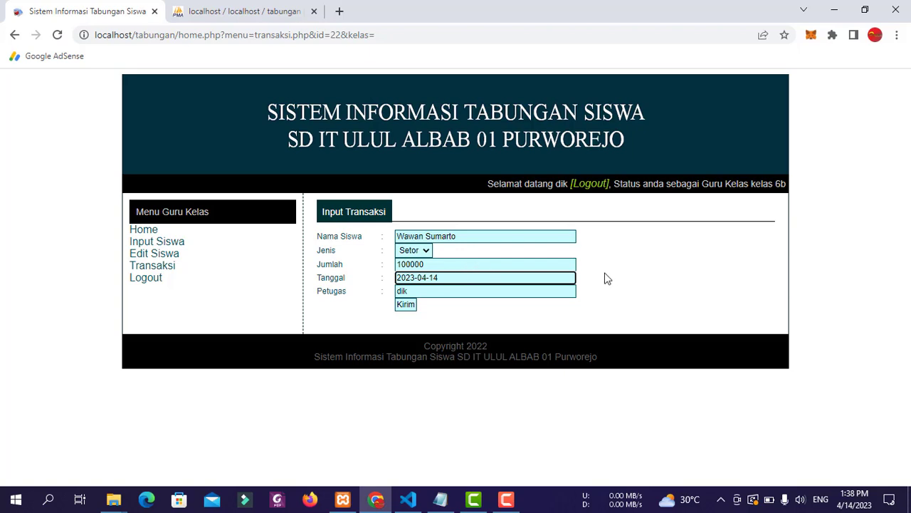
pyautogui.click(404, 305)
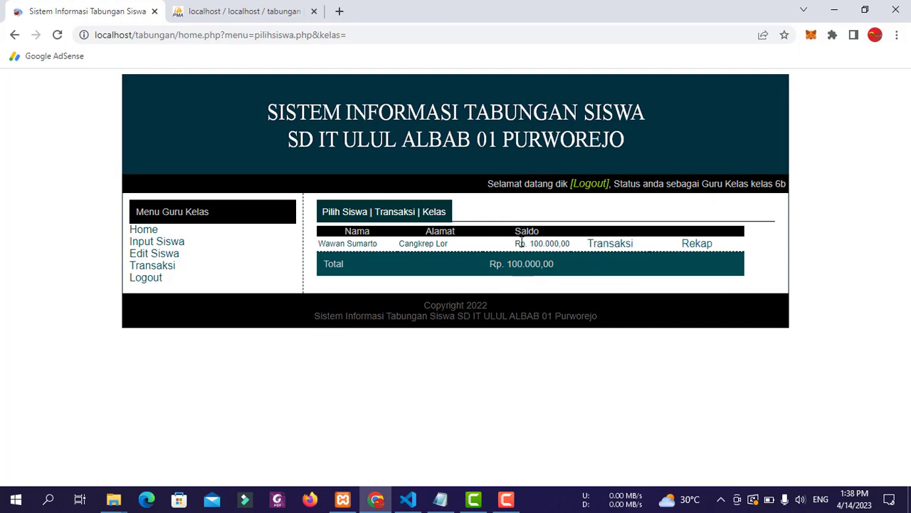
# Step: Record a second Setor deposit of 500000 for the same student
pyautogui.click(621, 245)
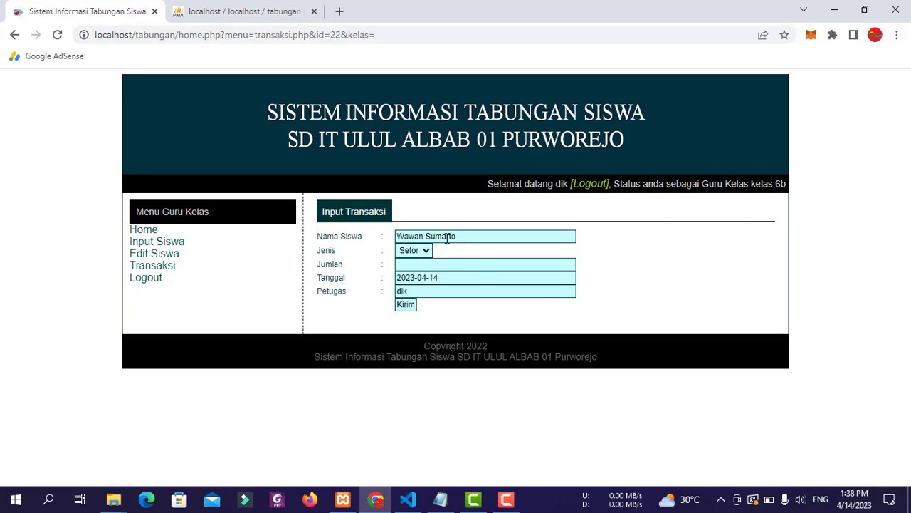
pyautogui.click(435, 265)
pyautogui.write('5')
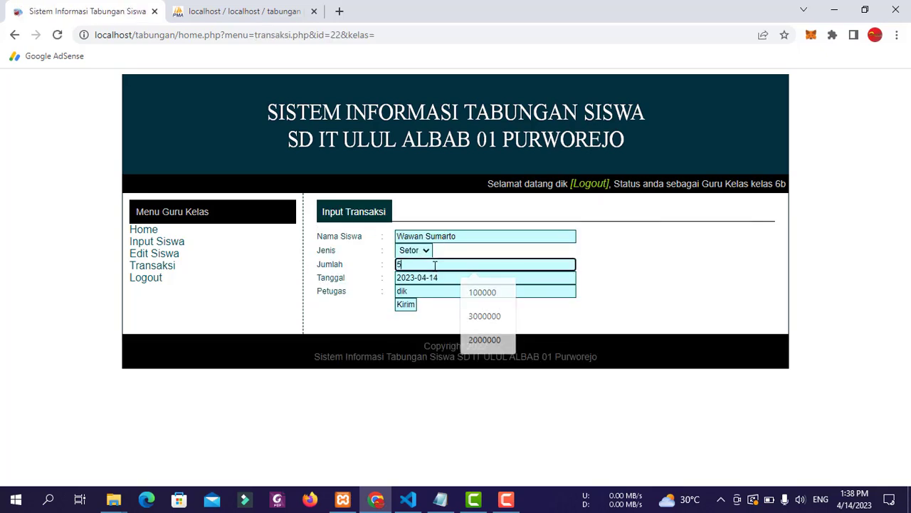
pyautogui.write('00000')
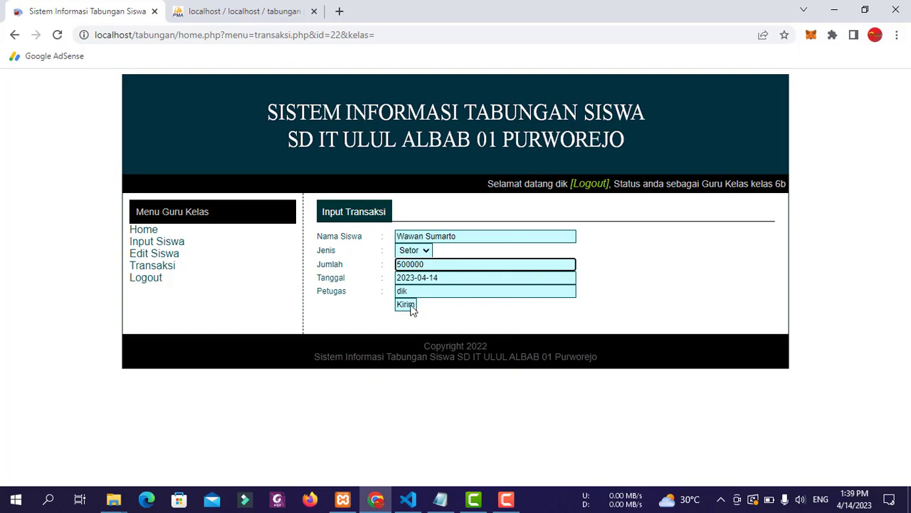
pyautogui.click(407, 306)
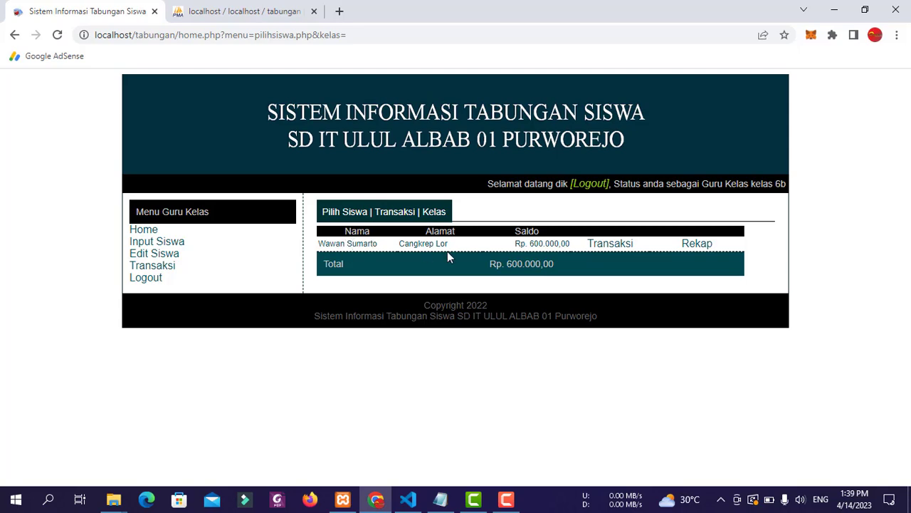
# Step: Open the student's recap and check the setor rows of 500.000 and 100.000, saldo Rp. 600.000,00
pyautogui.click(690, 245)
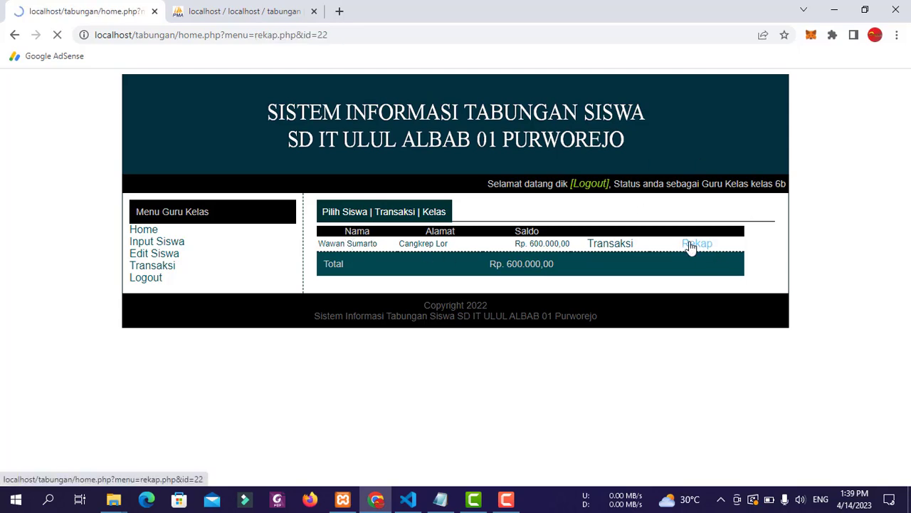
pyautogui.scroll(-1, 620, 301)
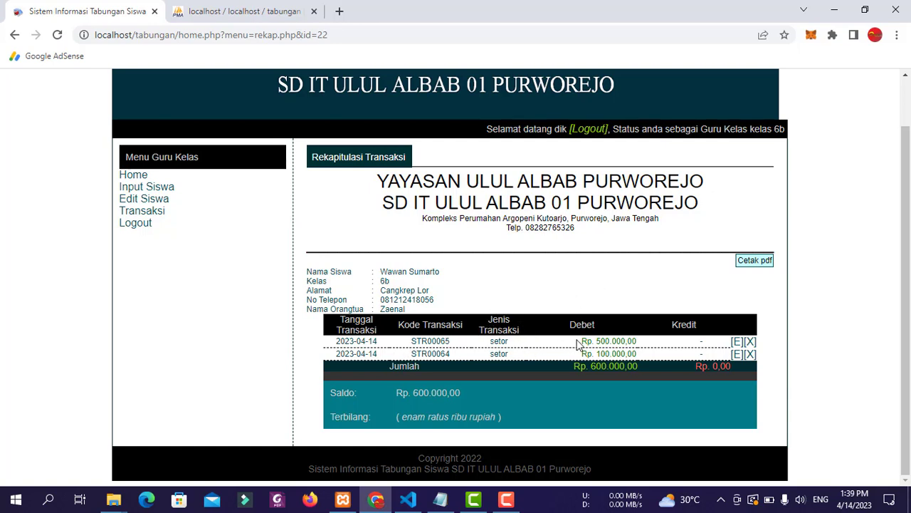
pyautogui.moveTo(578, 343); pyautogui.dragTo(607, 350)
pyautogui.click(659, 336)
pyautogui.doubleClick(684, 324)
pyautogui.click(826, 302)
pyautogui.doubleClick(598, 341)
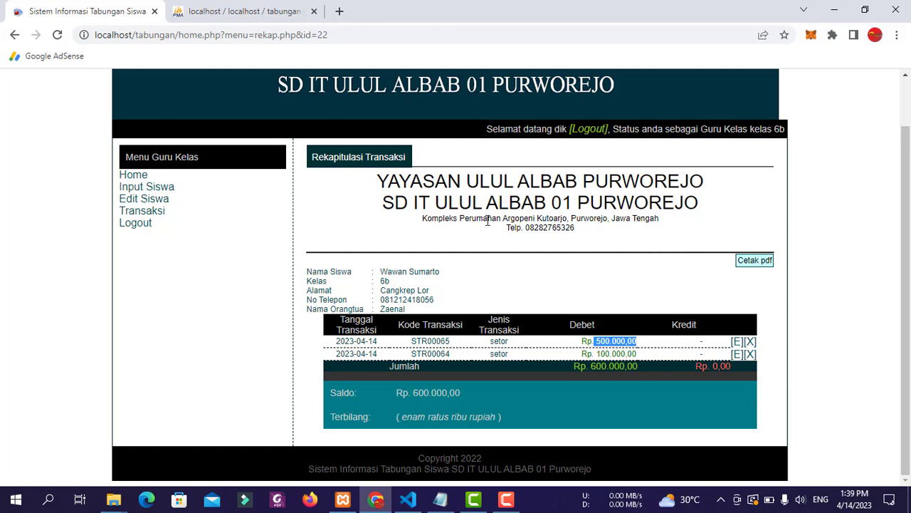
pyautogui.click(587, 240)
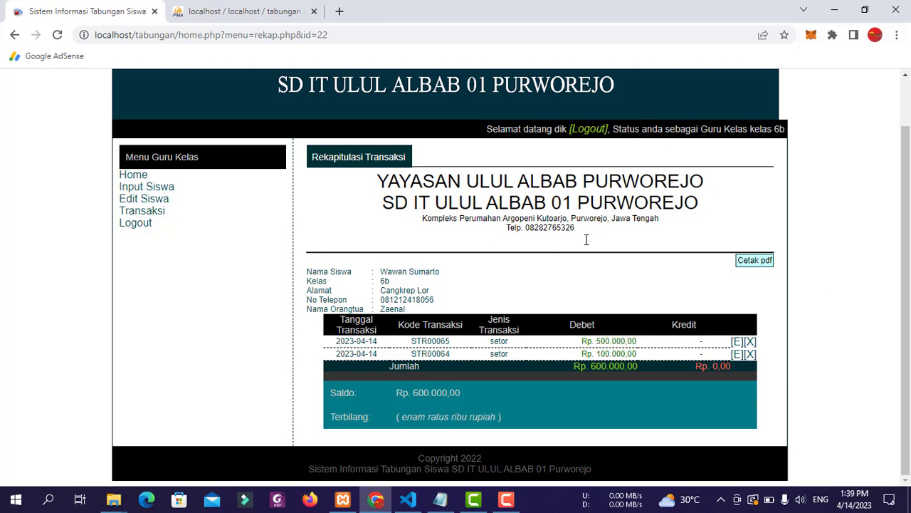
# Step: Edit transaction STR00065, changing its Jumlah from 500000 to 600000
pyautogui.click(738, 342)
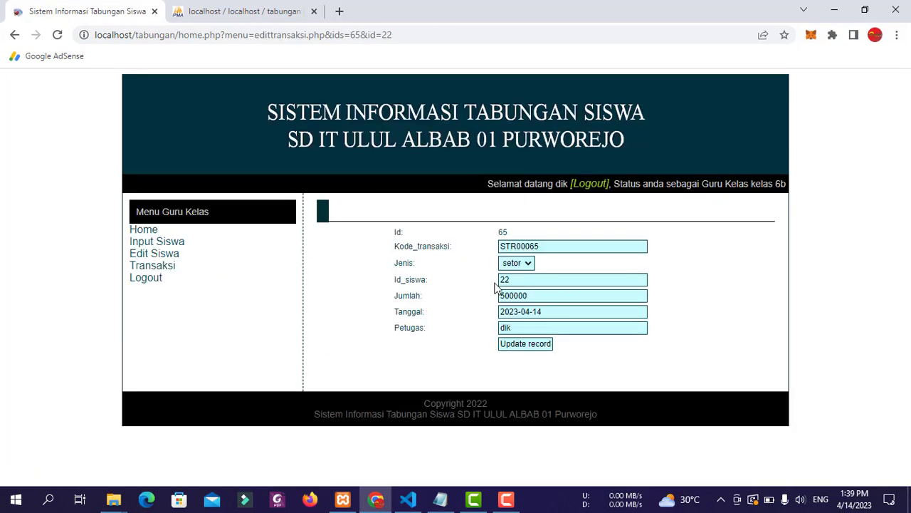
pyautogui.moveTo(561, 296); pyautogui.dragTo(344, 288)
pyautogui.write('6')
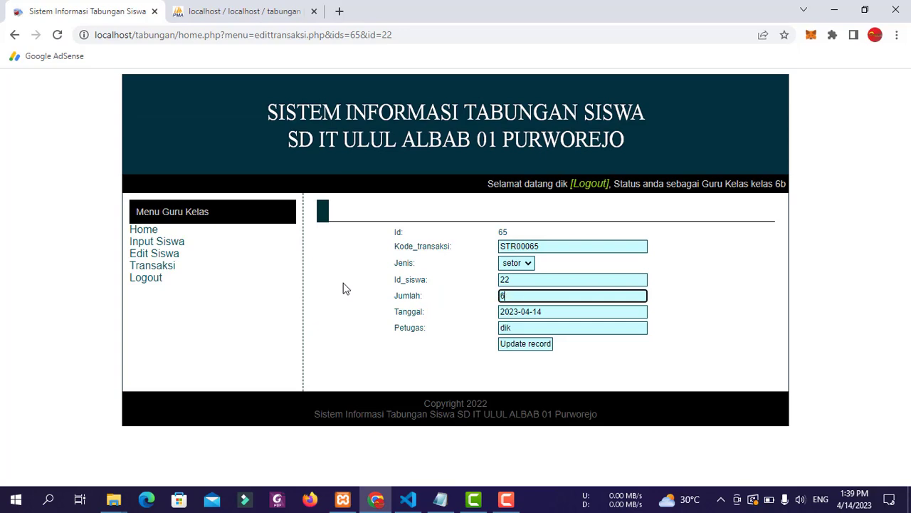
pyautogui.write('00000')
pyautogui.click(542, 346)
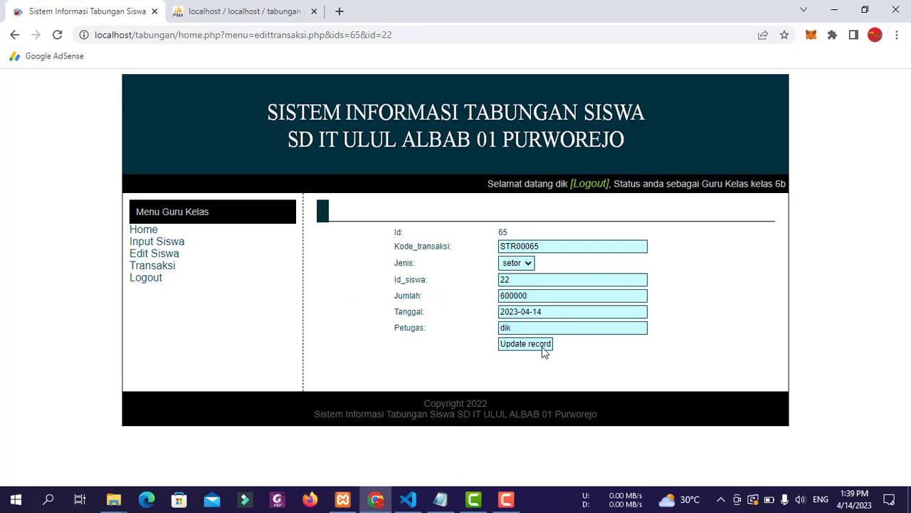
# Step: Check the recap now shows 600.000 for STR00065 and saldo Rp. 700.000,00
pyautogui.scroll(-1, 823, 365)
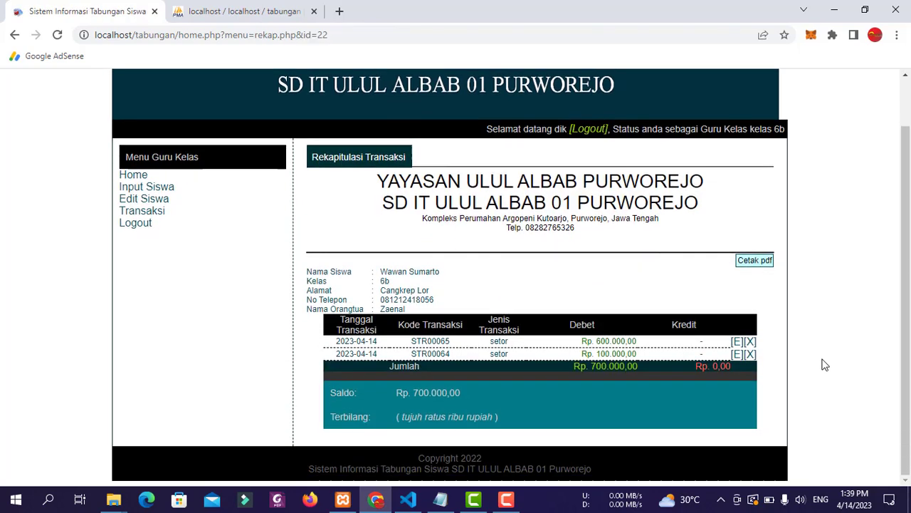
pyautogui.moveTo(581, 346); pyautogui.dragTo(646, 350)
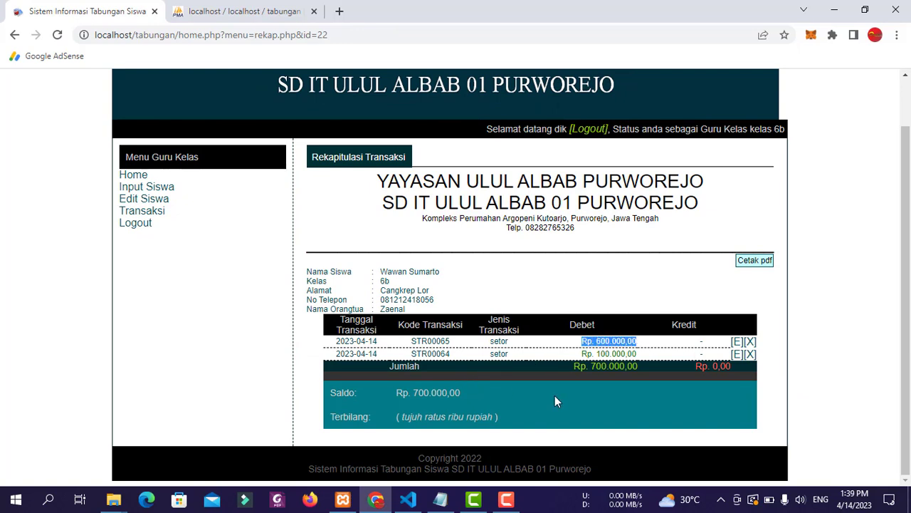
pyautogui.tripleClick(602, 375)
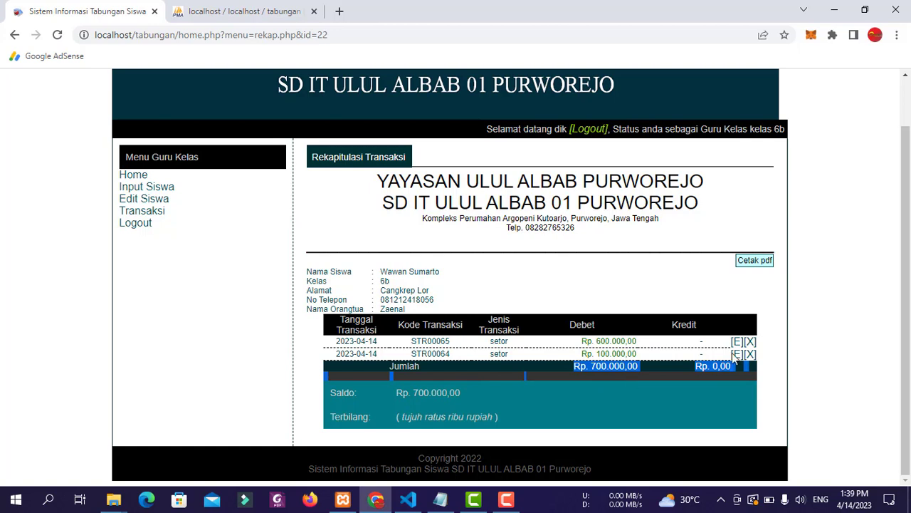
pyautogui.click(800, 329)
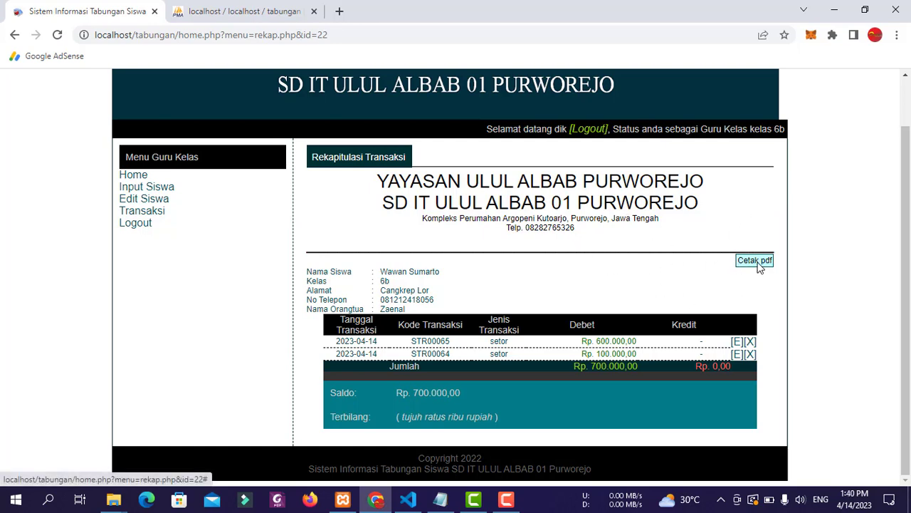
# Step: Export the recap with Cetak pdf, download it via IDM to D:\BLK\Perbup, and open it
pyautogui.click(757, 261)
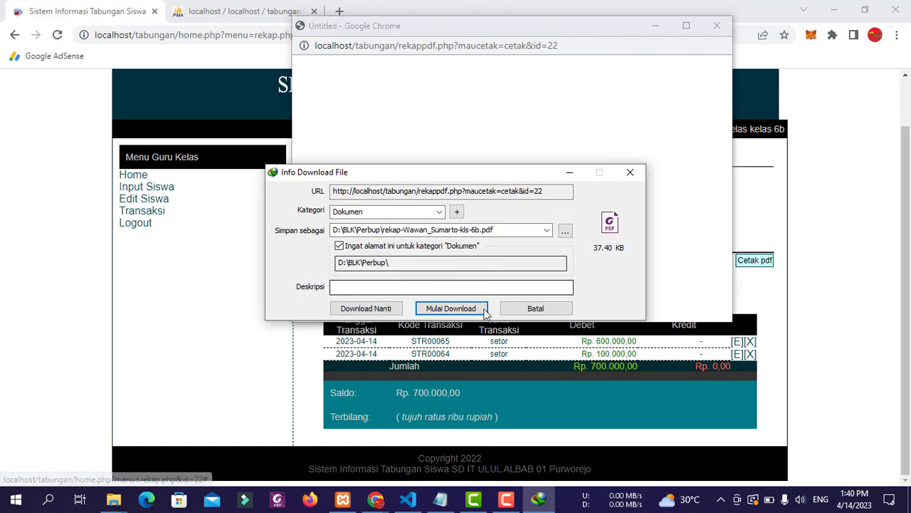
pyautogui.click(470, 309)
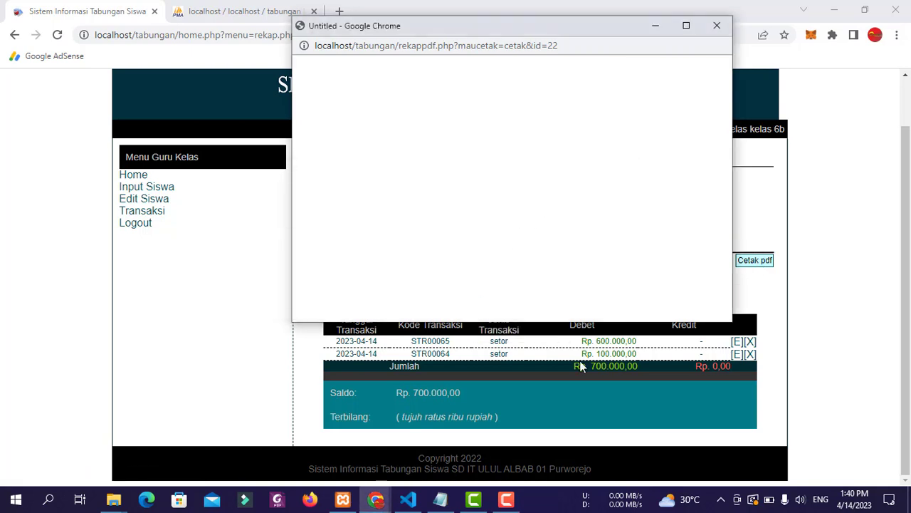
pyautogui.click(720, 498)
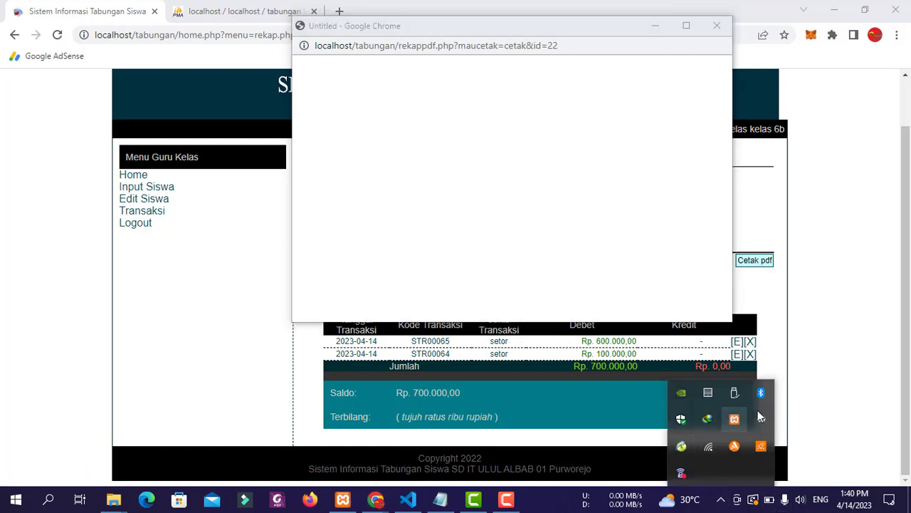
pyautogui.doubleClick(709, 425)
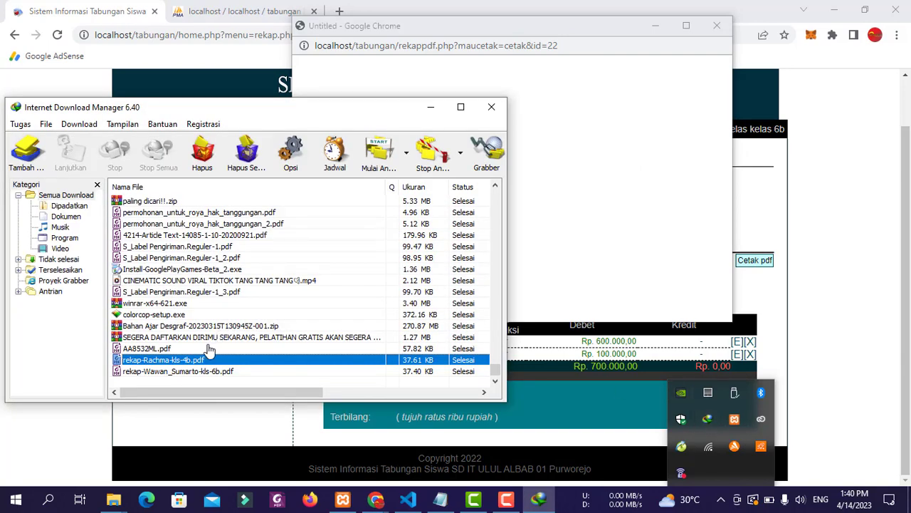
pyautogui.doubleClick(214, 373)
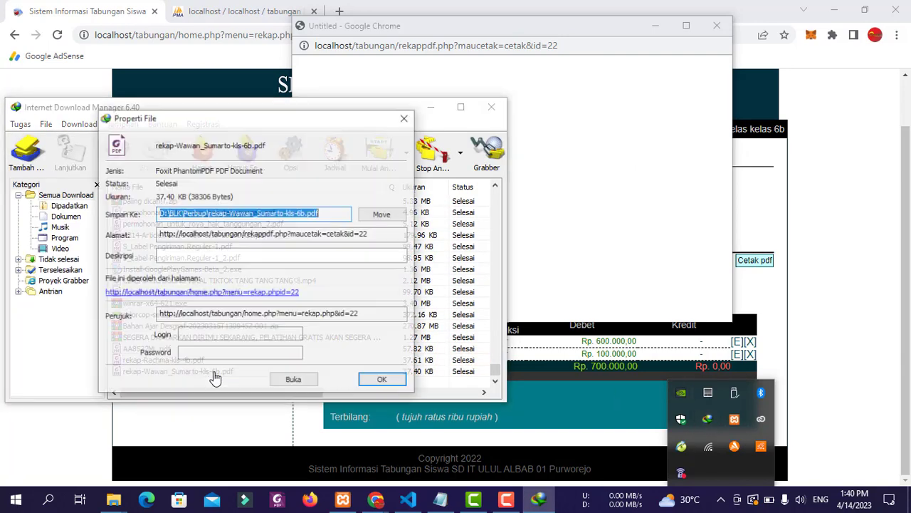
pyautogui.click(293, 382)
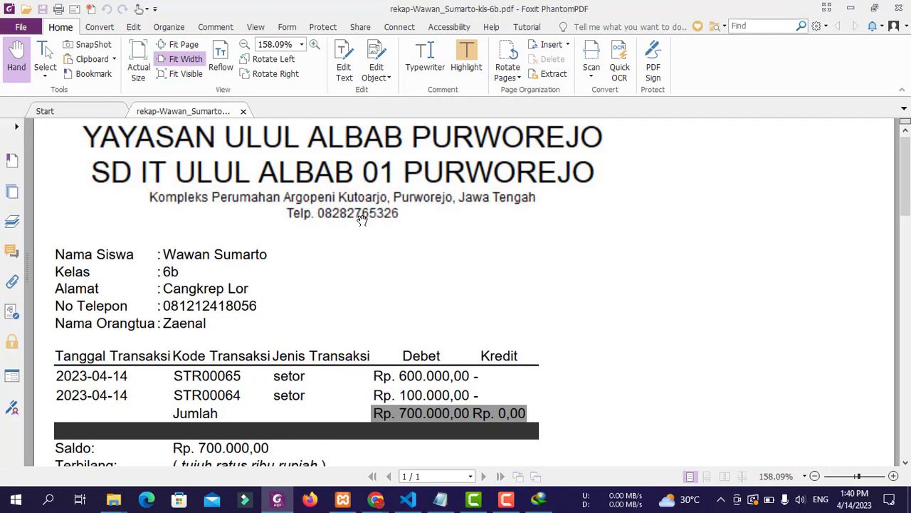
# Step: Review the recap PDF, then close it, Foxit PhantomPDF, and the IDM windows
pyautogui.scroll(-1, 361, 220)
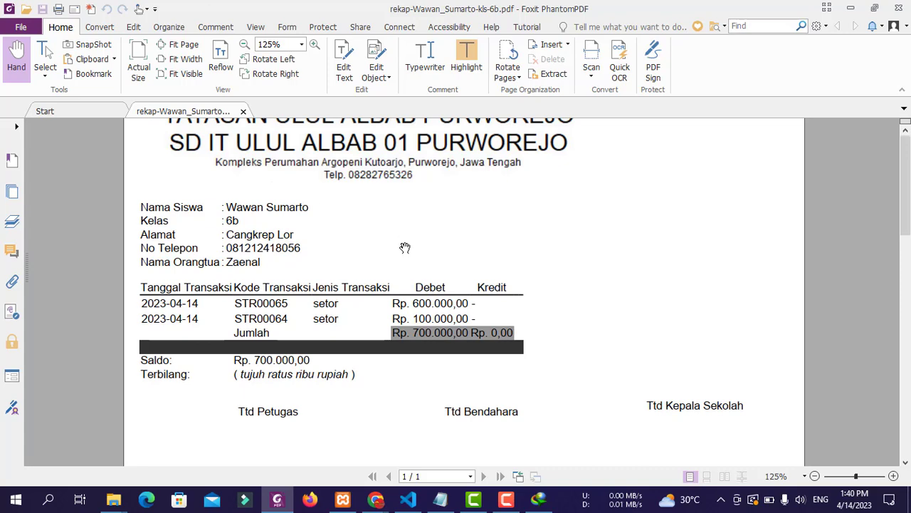
pyautogui.scroll(-1, 405, 248)
pyautogui.scroll(-3, 448, 308)
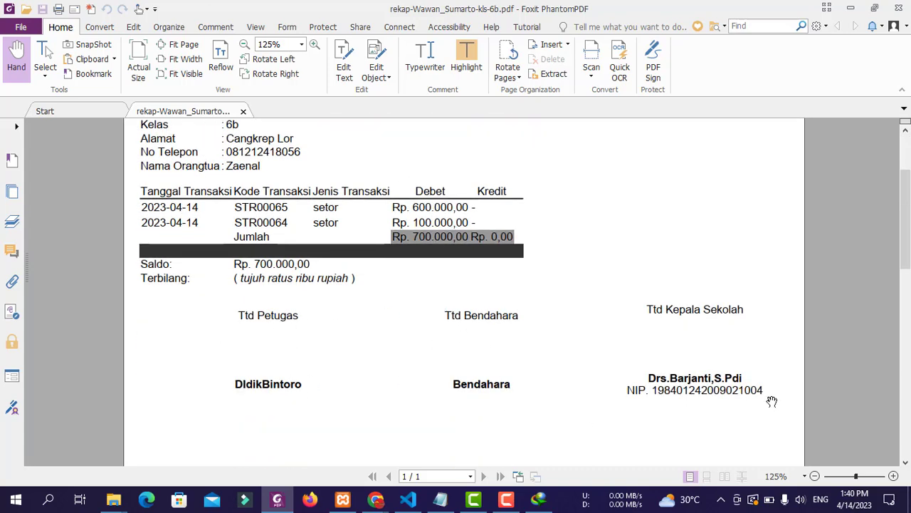
pyautogui.scroll(4, 366, 347)
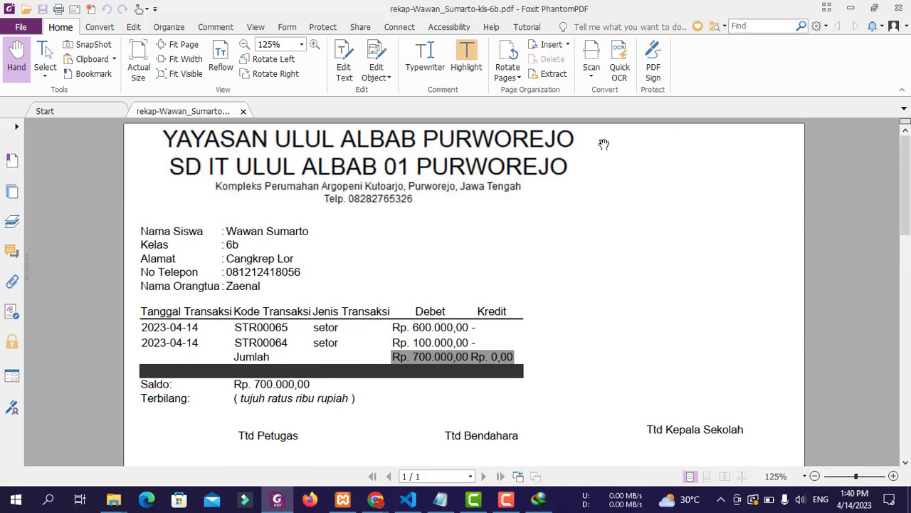
pyautogui.click(244, 112)
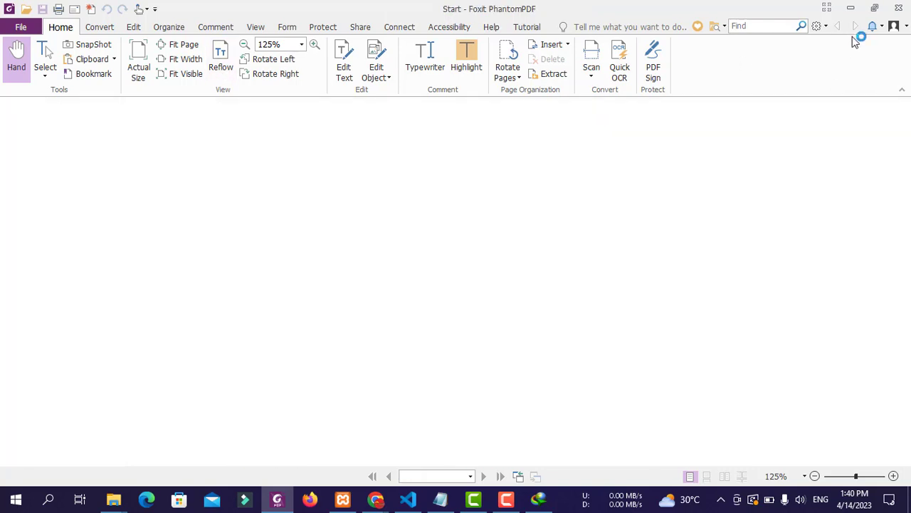
pyautogui.click(850, 8)
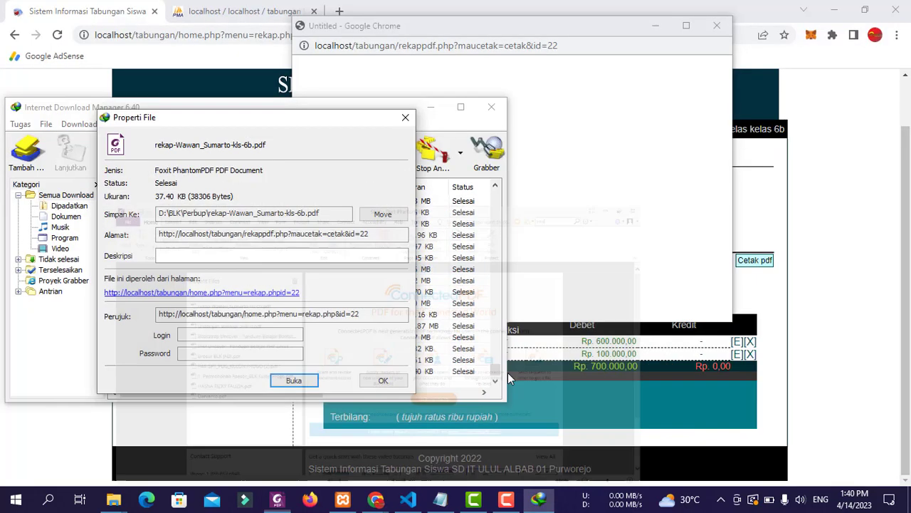
pyautogui.click(405, 119)
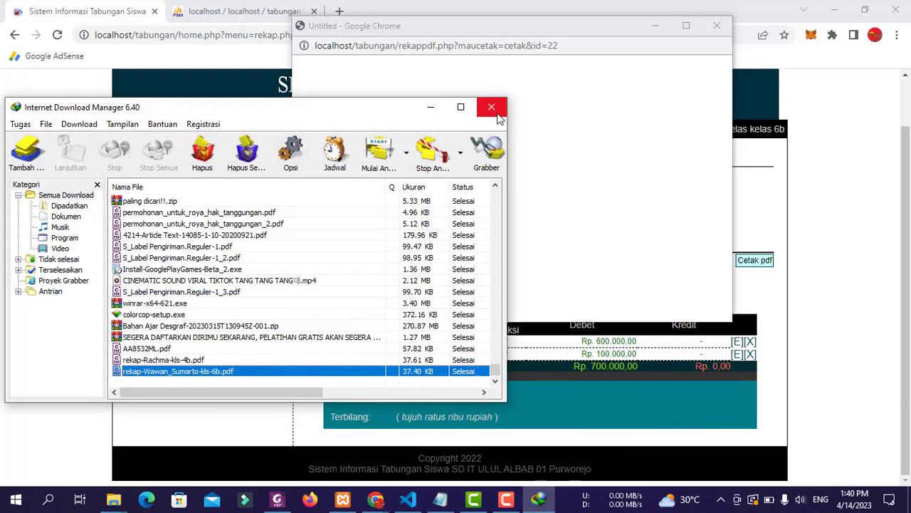
pyautogui.click(840, 183)
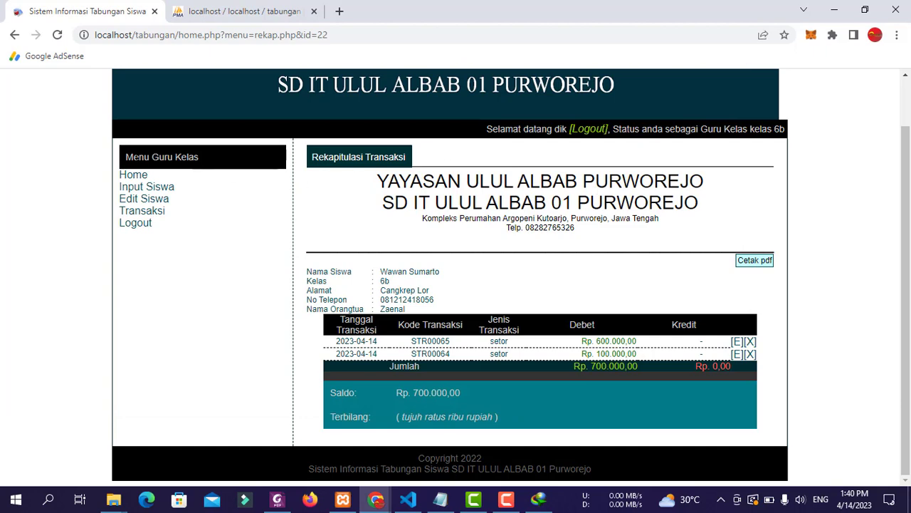
# Step: Record an 800000 Setor deposit for the class 6b student, raising saldo to Rp. 1.500.000,00
pyautogui.click(144, 210)
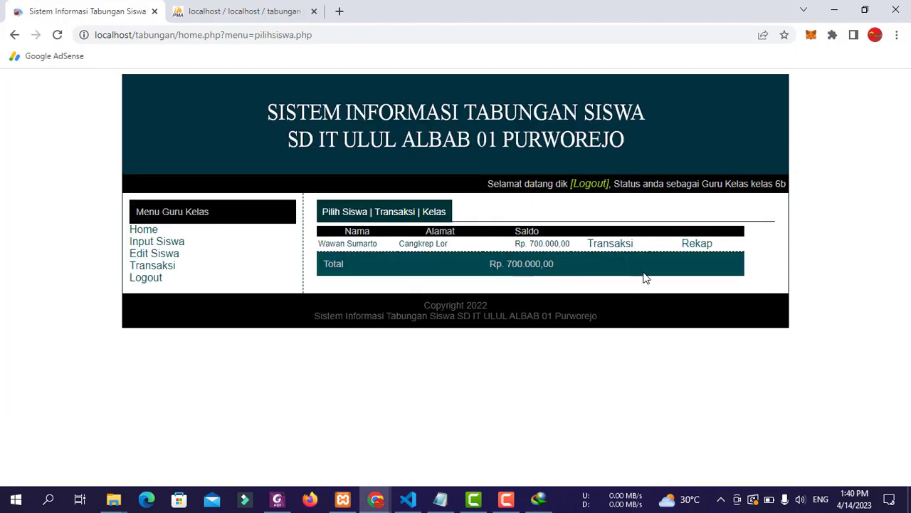
pyautogui.click(609, 244)
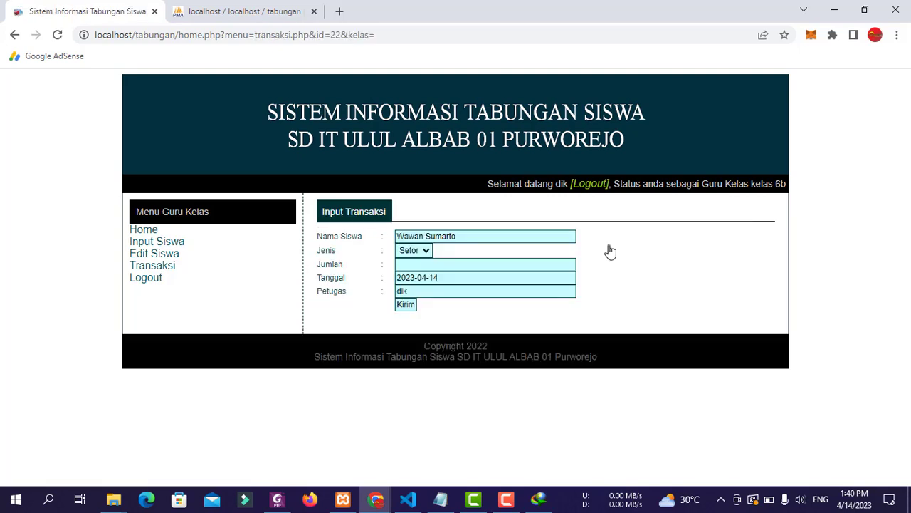
pyautogui.click(464, 265)
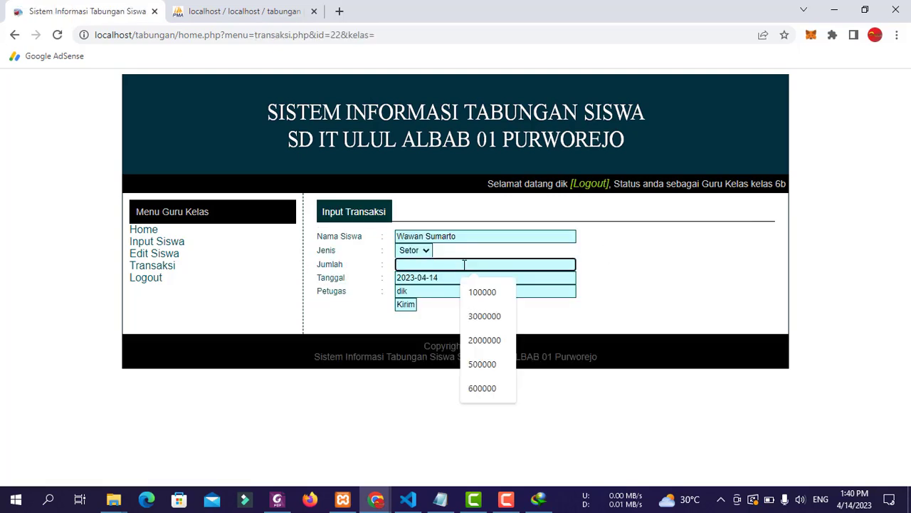
pyautogui.write('800000')
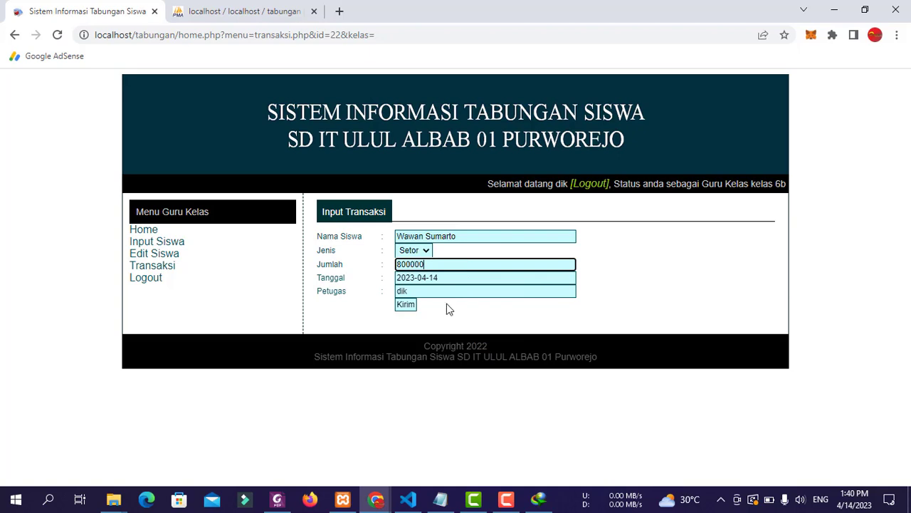
pyautogui.click(415, 306)
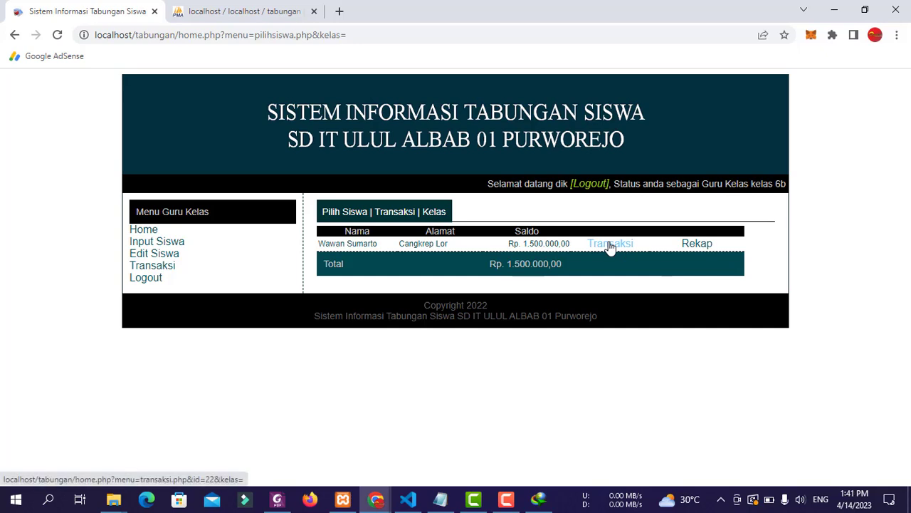
# Step: Attempt a 1600000 withdrawal and see it refused for insufficient balance
pyautogui.click(613, 246)
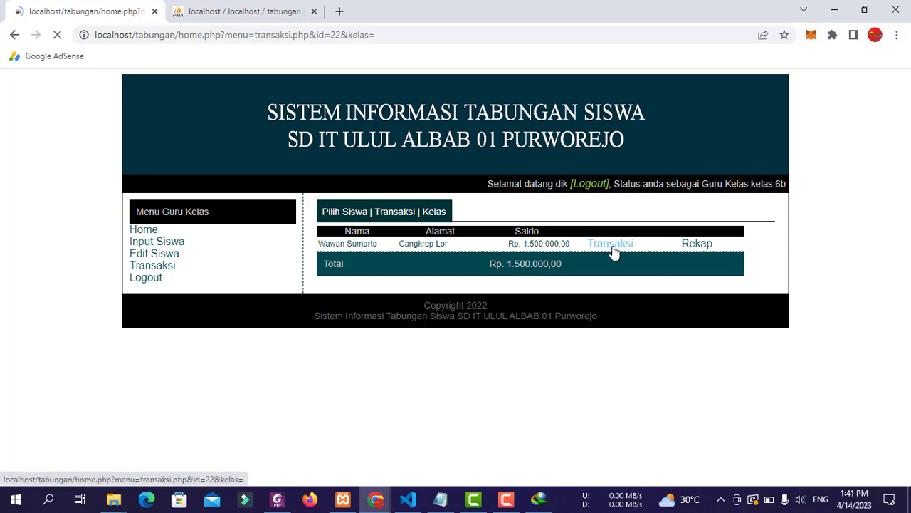
pyautogui.click(456, 264)
pyautogui.write('1600000')
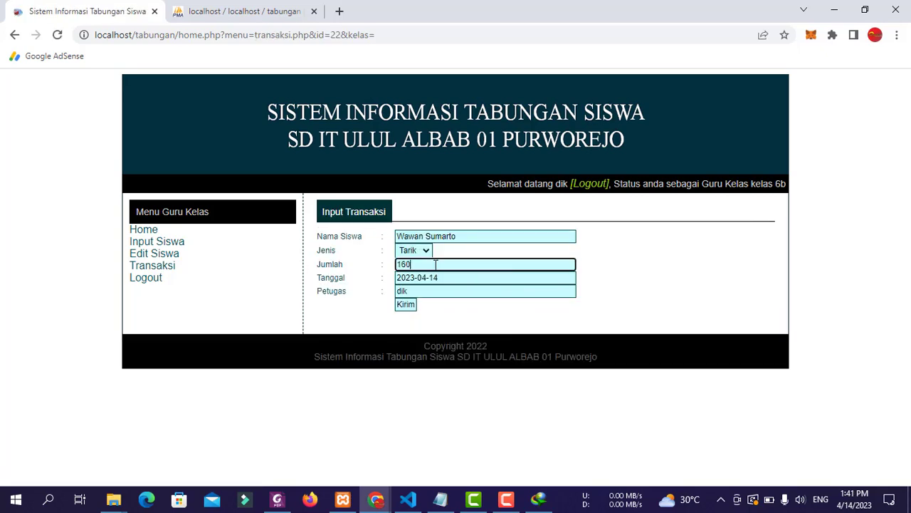
pyautogui.click(407, 306)
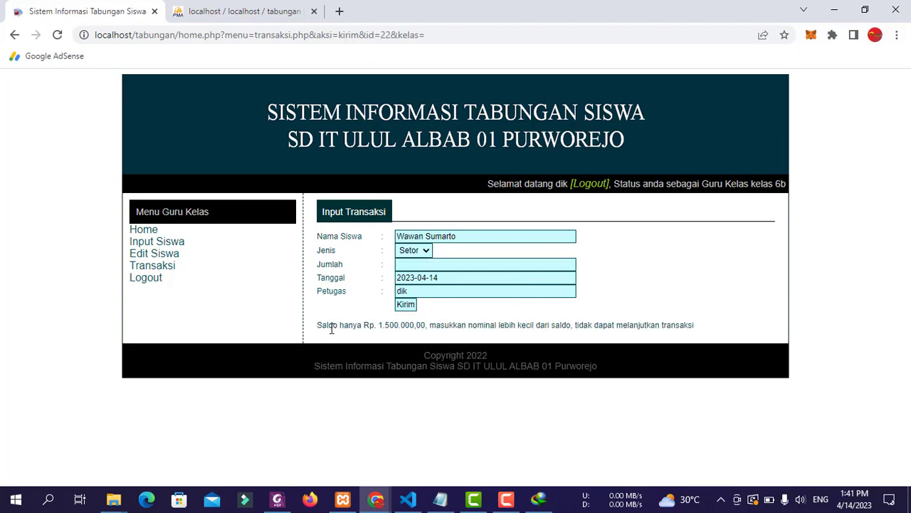
pyautogui.moveTo(320, 325); pyautogui.dragTo(705, 342)
pyautogui.click(701, 314)
# Step: Withdraw 750000 with Jenis set to Tarik, leaving saldo Rp. 750.000,00
pyautogui.click(425, 250)
pyautogui.click(427, 271)
pyautogui.click(427, 264)
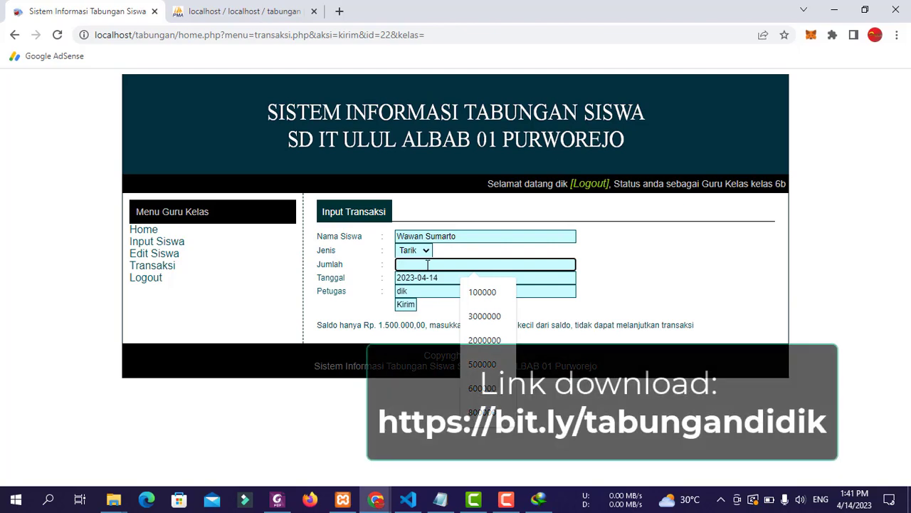
pyautogui.write('750000')
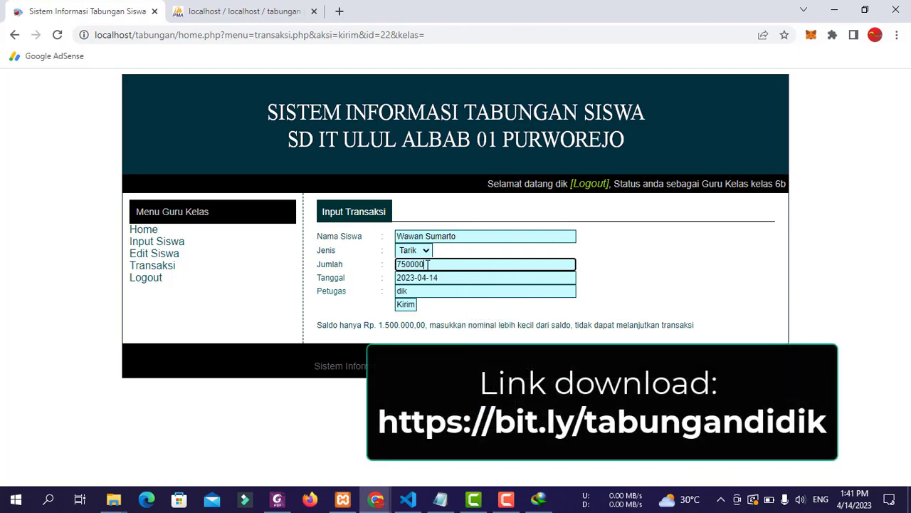
pyautogui.click(411, 304)
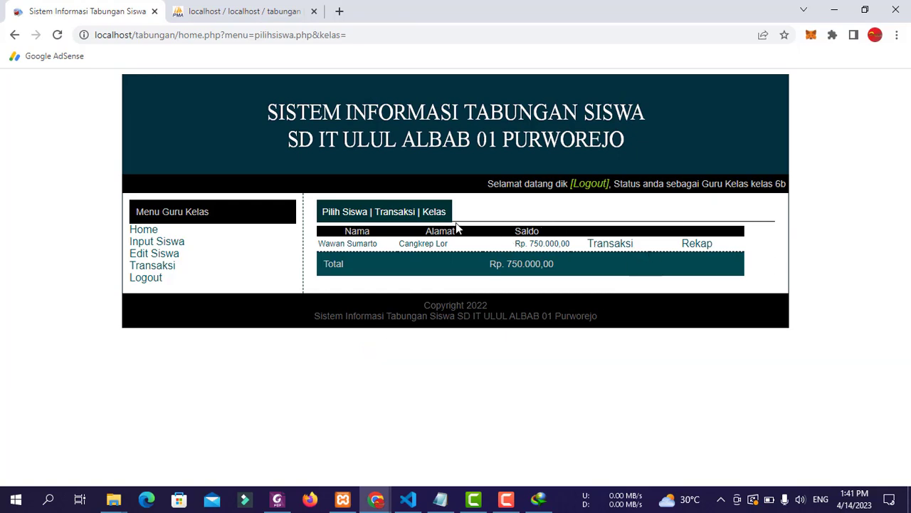
# Step: Open the student's recap and check saldo Rp. 750.000,00, Debet Rp. 1.500.000,00, Kredit Rp. 750.000,00
pyautogui.click(695, 243)
pyautogui.scroll(-2, 830, 299)
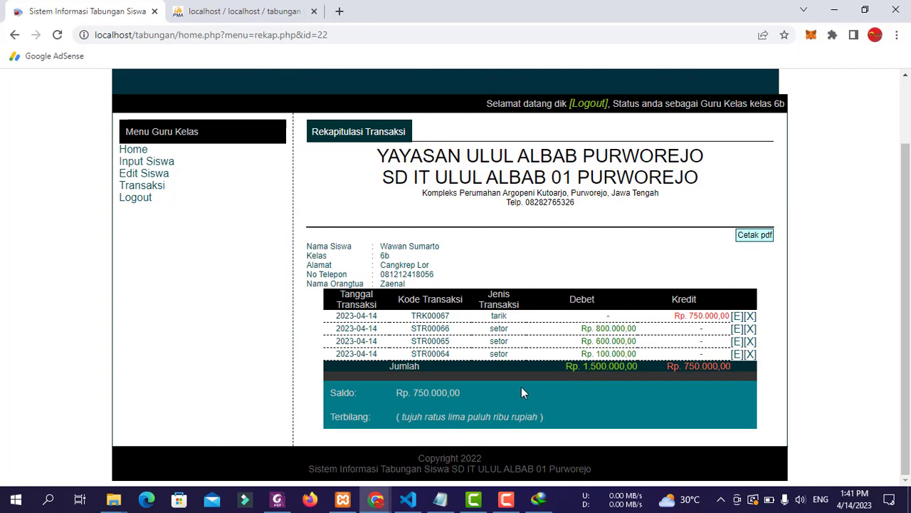
pyautogui.moveTo(394, 394); pyautogui.dragTo(473, 404)
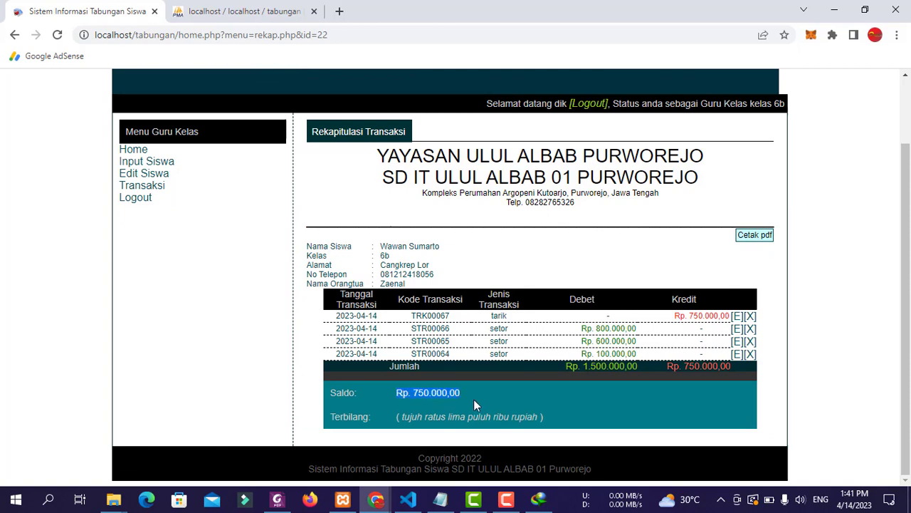
pyautogui.click(475, 403)
pyautogui.moveTo(584, 366); pyautogui.dragTo(618, 371)
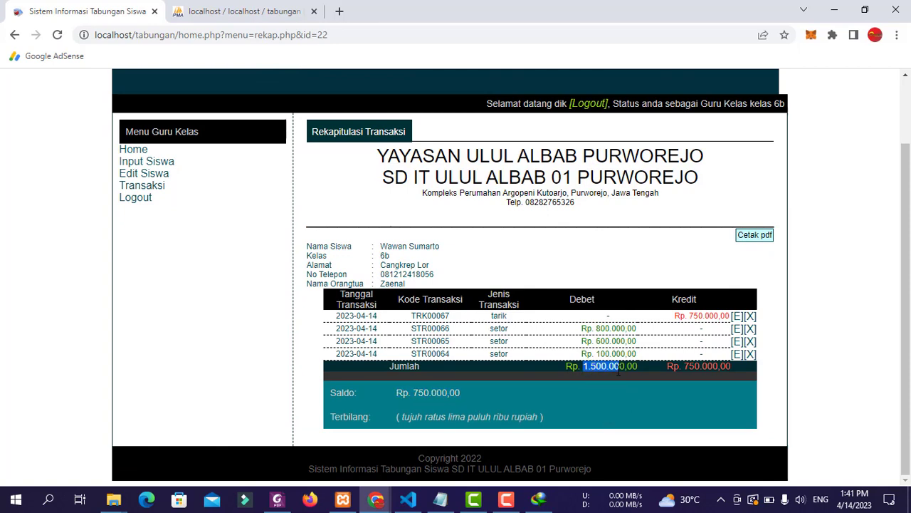
pyautogui.click(736, 390)
pyautogui.moveTo(685, 366); pyautogui.dragTo(727, 367)
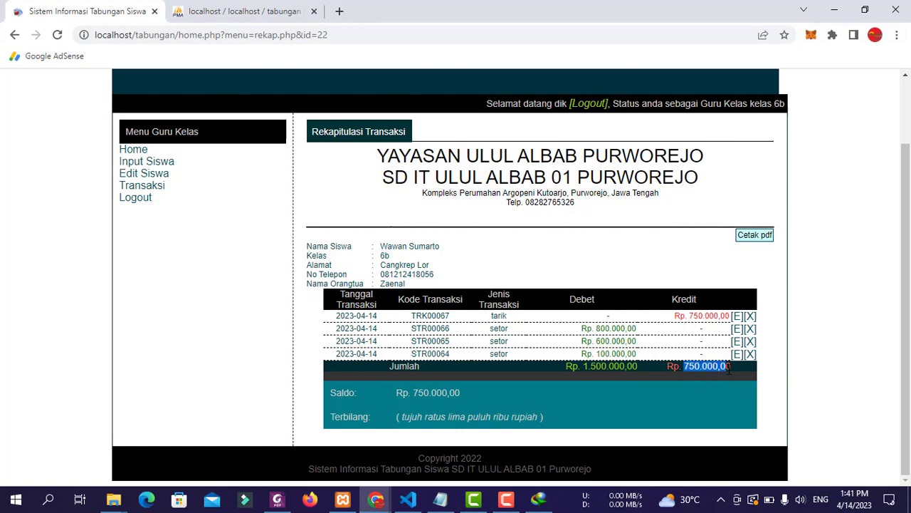
pyautogui.click(798, 307)
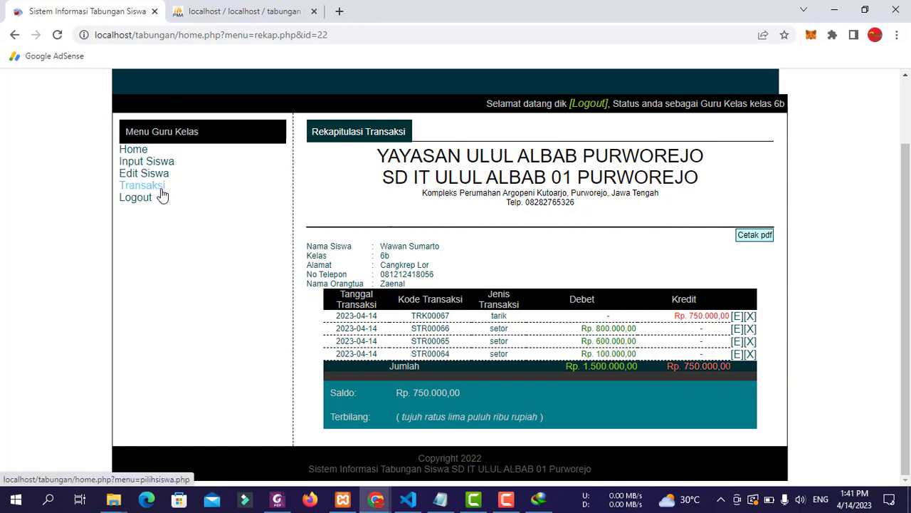
pyautogui.scroll(2, 279, 219)
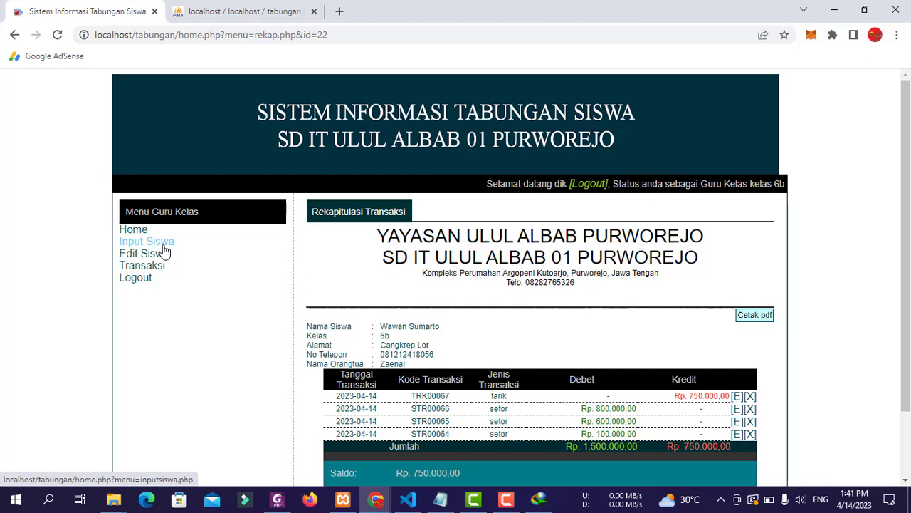
# Step: Register a class 6b student with name, address, phone, parent, birth date 21 April 2016, and login credentials
pyautogui.click(164, 245)
pyautogui.click(433, 246)
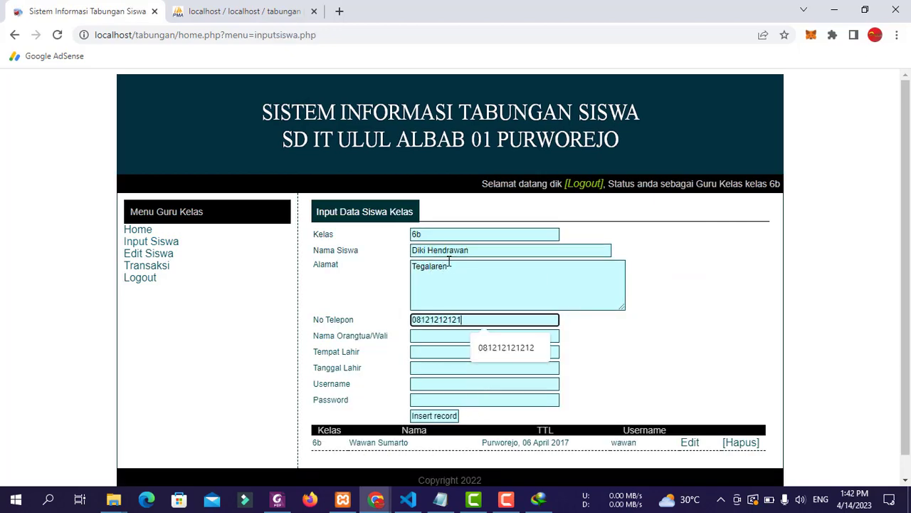
pyautogui.write('Suyinah')
pyautogui.press('Tab')
pyautogui.click(508, 328)
pyautogui.write('diki\tdiki')
pyautogui.press('Return')
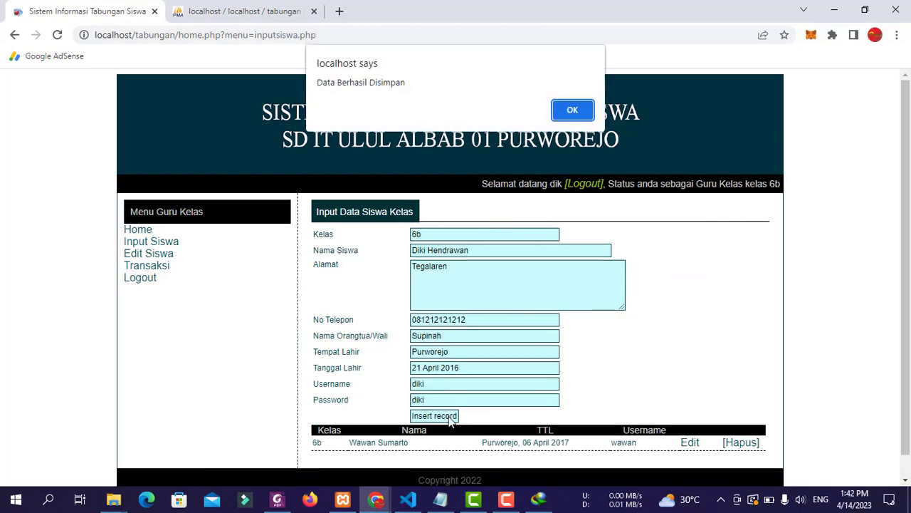
pyautogui.click(573, 113)
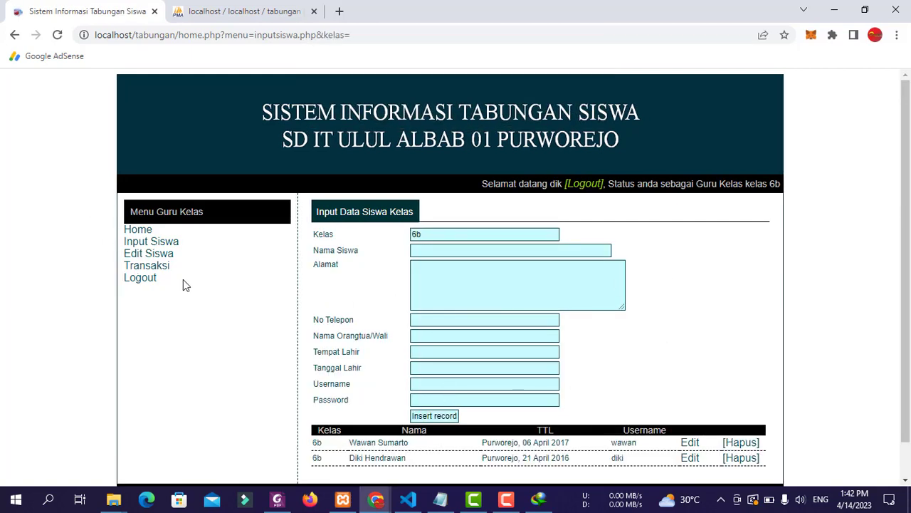
pyautogui.click(160, 268)
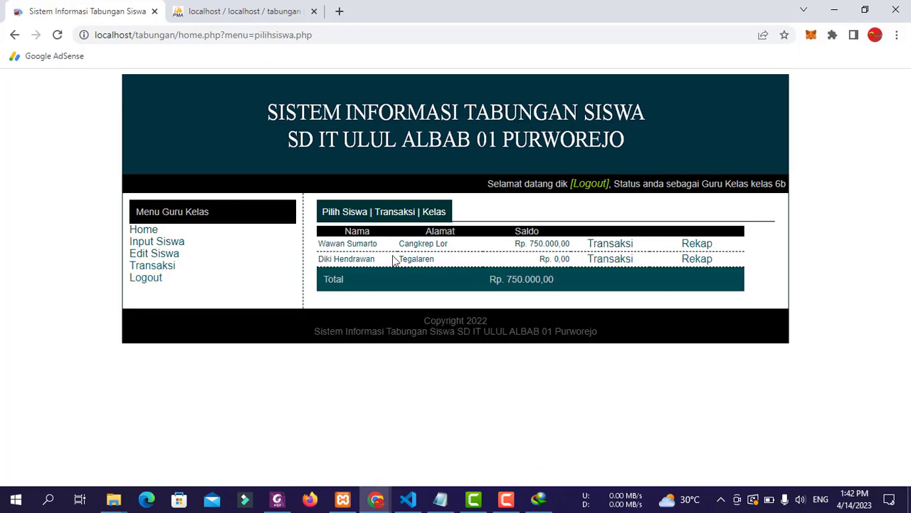
pyautogui.click(621, 259)
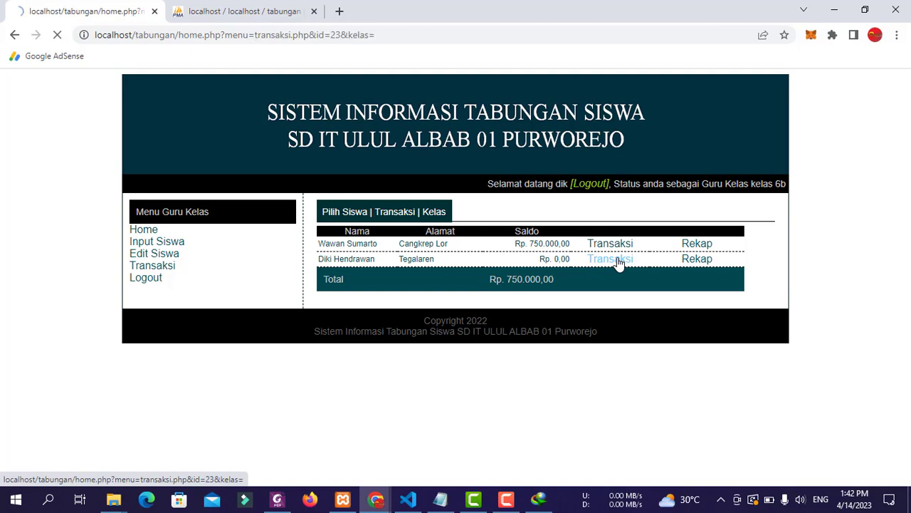
pyautogui.click(465, 268)
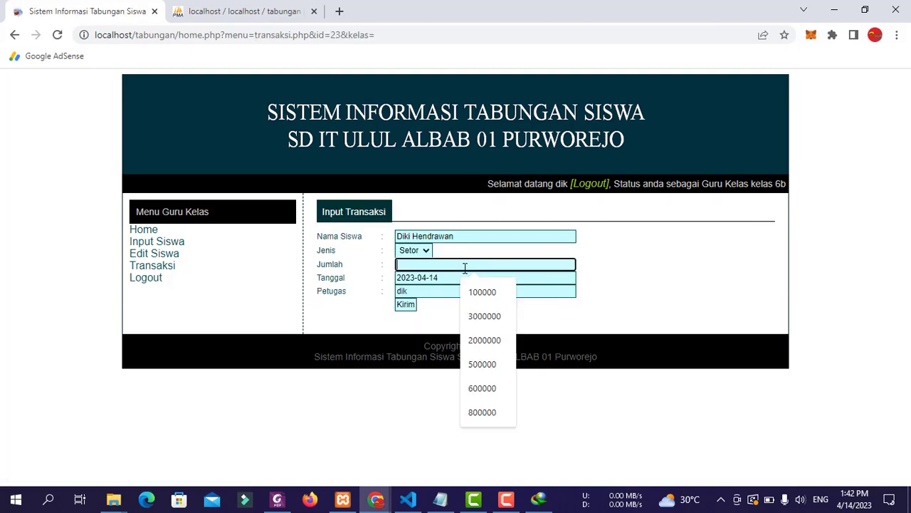
pyautogui.write('125000')
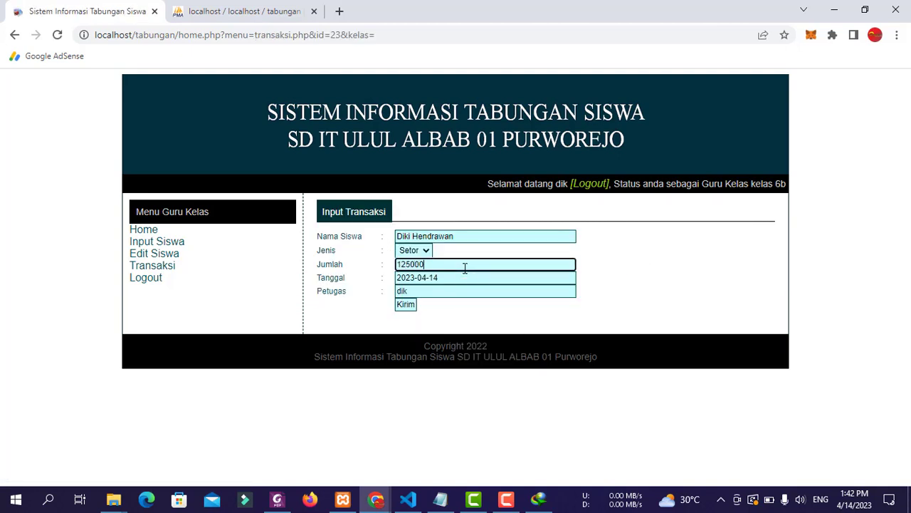
pyautogui.click(406, 305)
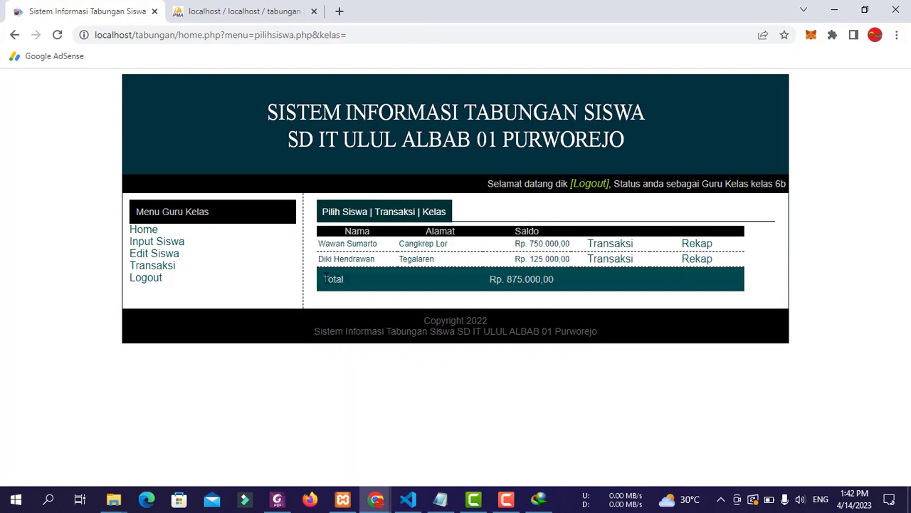
pyautogui.moveTo(325, 279); pyautogui.dragTo(348, 284)
pyautogui.moveTo(521, 245); pyautogui.dragTo(579, 260)
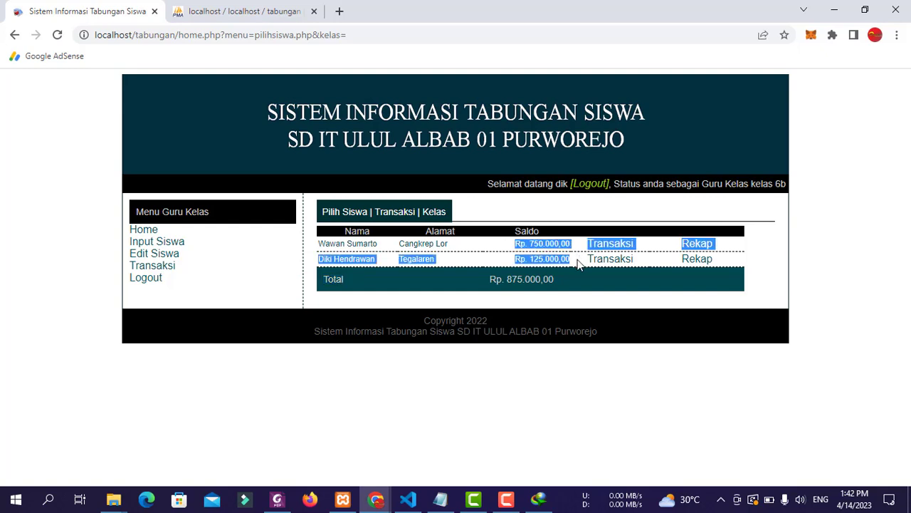
pyautogui.click(538, 226)
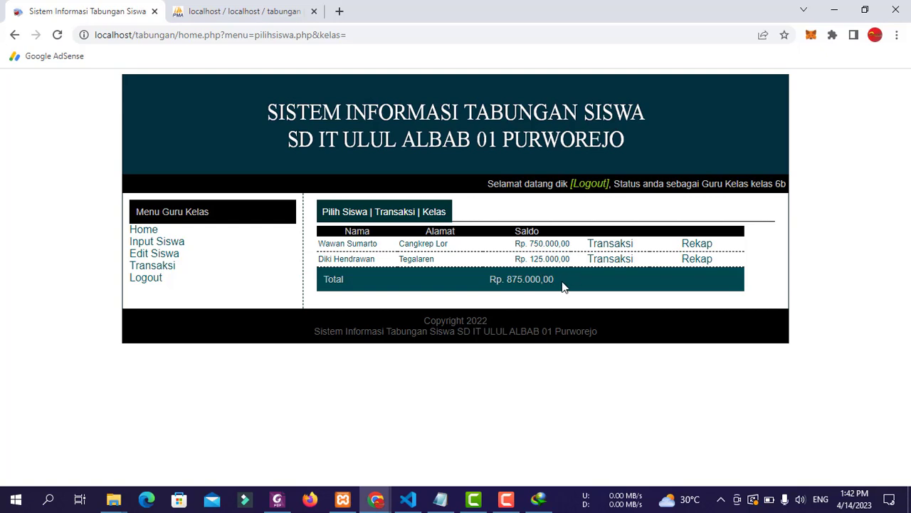
pyautogui.moveTo(557, 283); pyautogui.dragTo(490, 278)
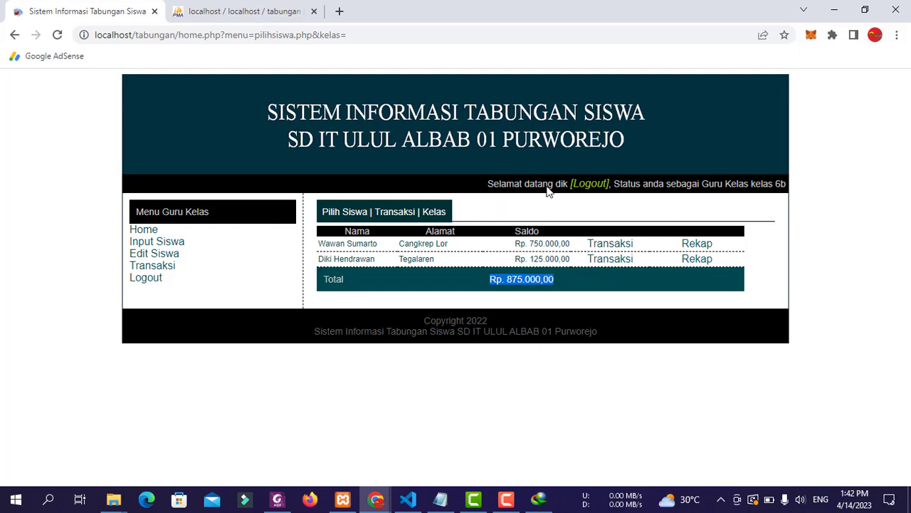
pyautogui.click(626, 299)
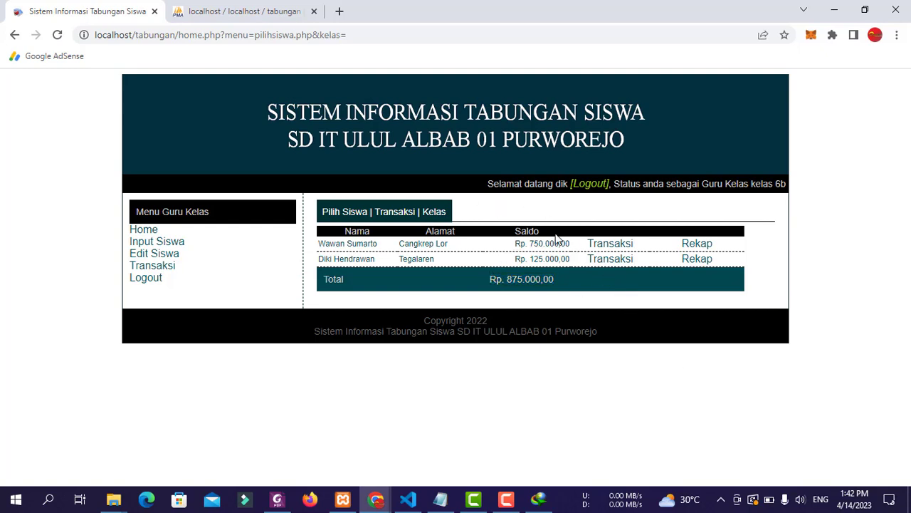
# Step: Record a Tarik withdrawal of 14000 for the second student
pyautogui.click(616, 262)
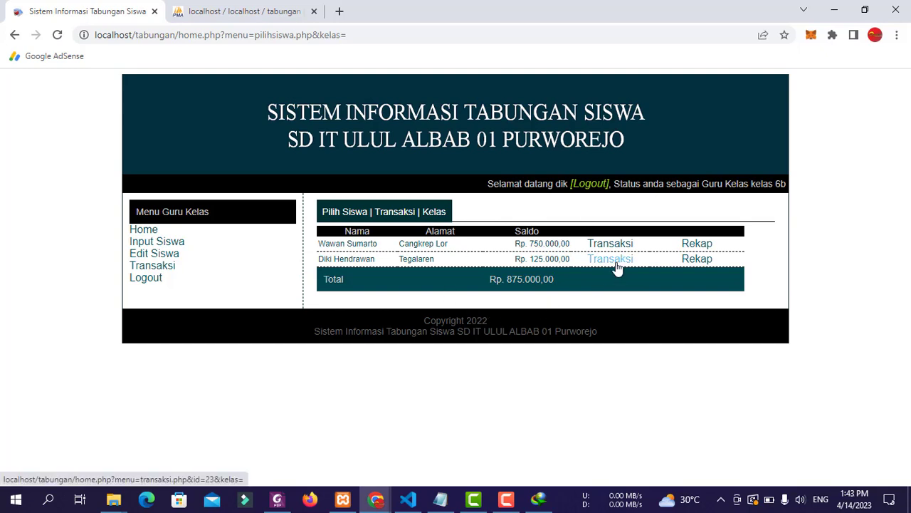
pyautogui.click(426, 254)
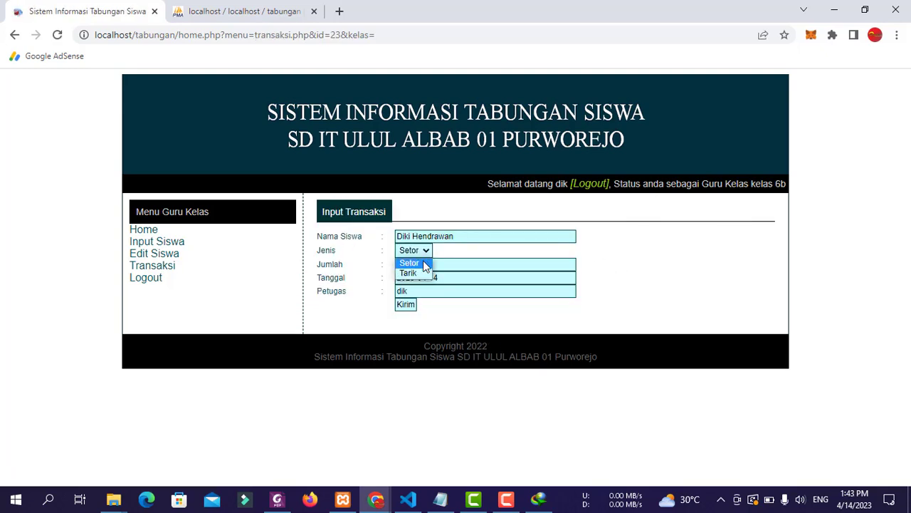
pyautogui.click(423, 273)
pyautogui.click(427, 264)
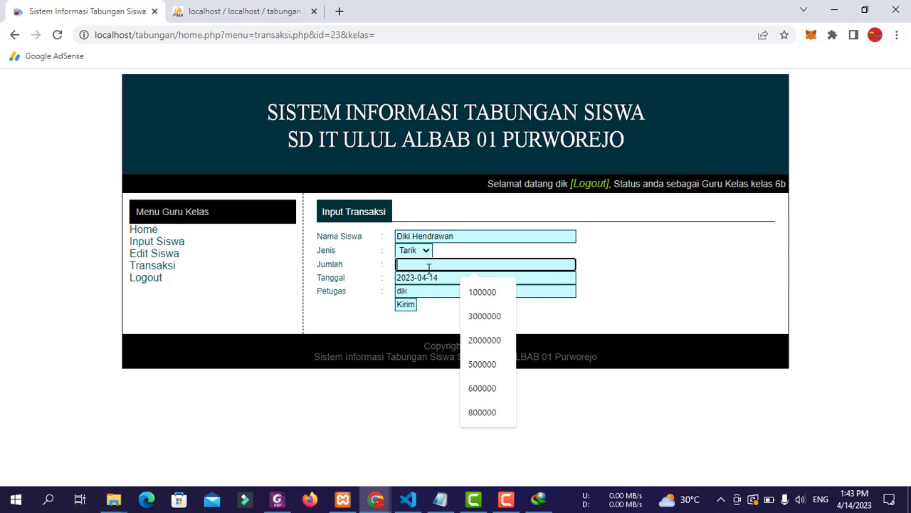
pyautogui.write('14000')
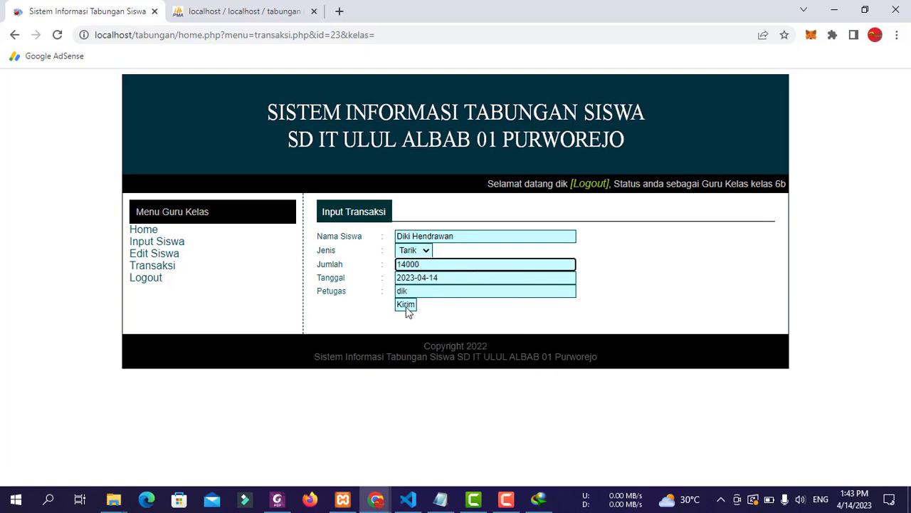
pyautogui.click(406, 305)
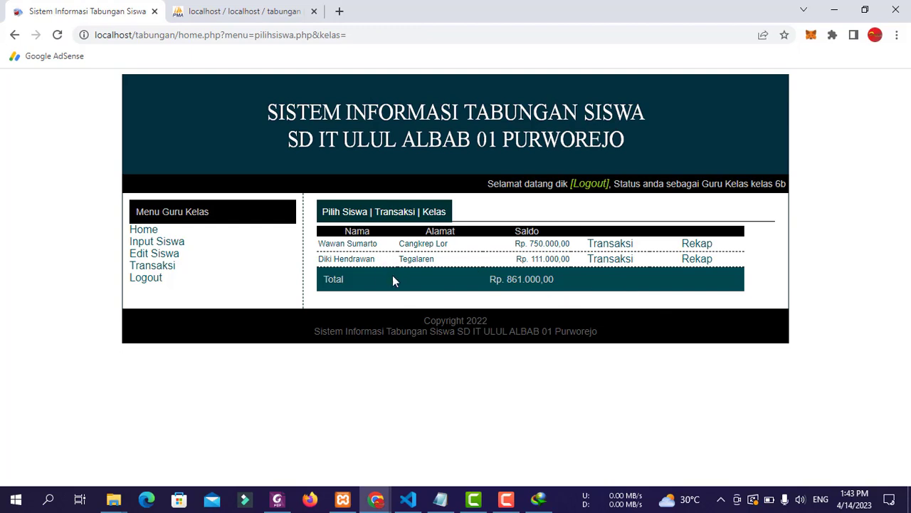
# Step: Check his recap (Debet Rp. 125.000,00, saldo Rp. 111.000,00), then log out and choose Bendahara login
pyautogui.click(699, 262)
pyautogui.scroll(-2, 807, 317)
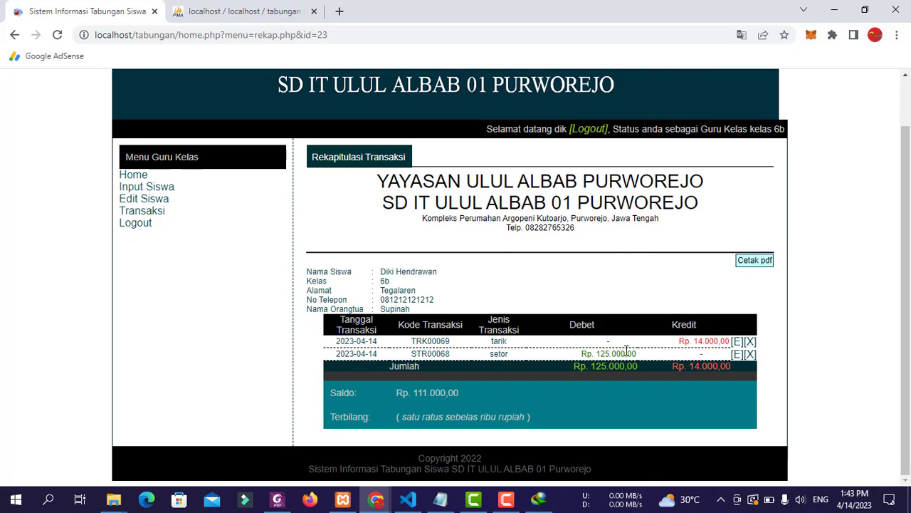
pyautogui.moveTo(417, 390); pyautogui.dragTo(501, 393)
pyautogui.moveTo(631, 356); pyautogui.dragTo(587, 355)
pyautogui.click(598, 354)
pyautogui.scroll(2, 837, 187)
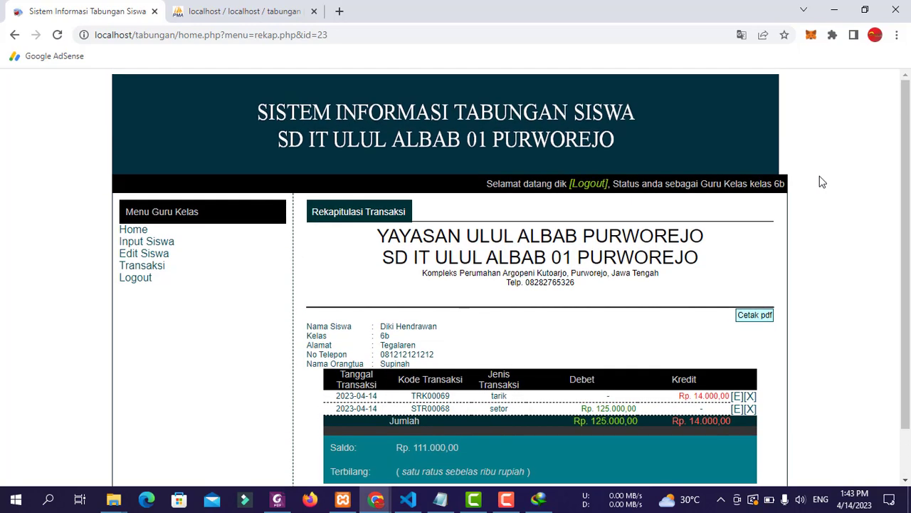
pyautogui.click(141, 282)
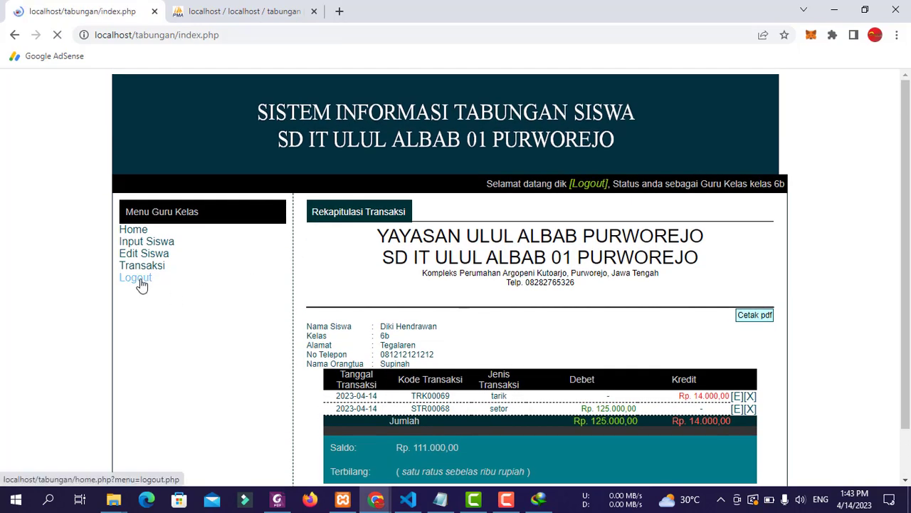
pyautogui.click(484, 222)
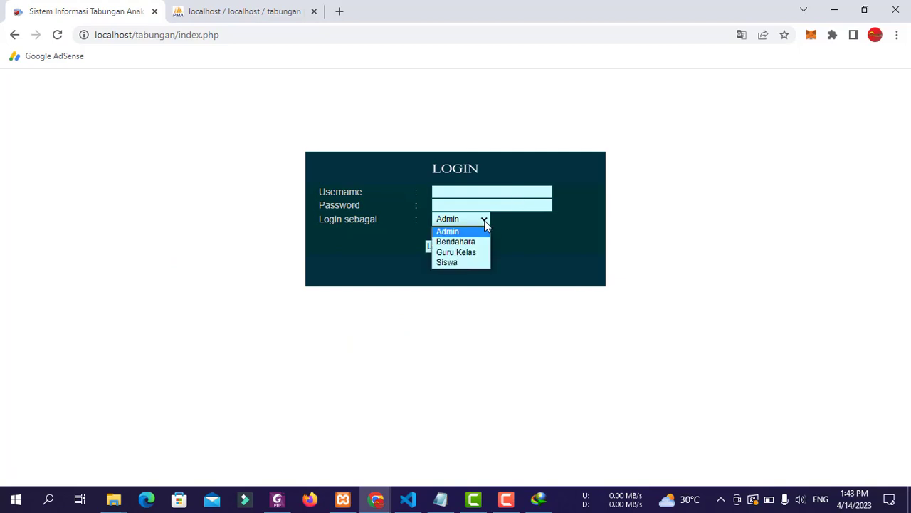
# Step: Log in under the Bendahara role with username 'bendahara' to reach the treasurer welcome page
pyautogui.click(487, 241)
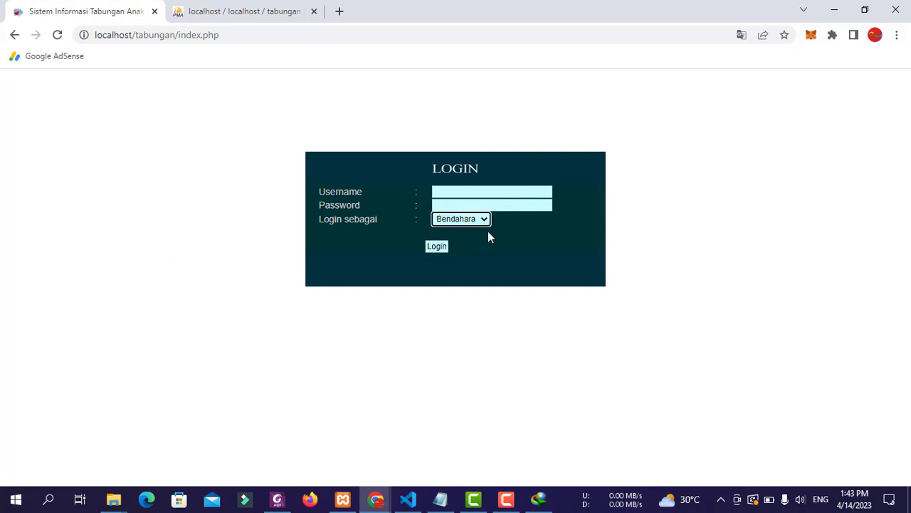
pyautogui.click(497, 191)
pyautogui.write('bendahara')
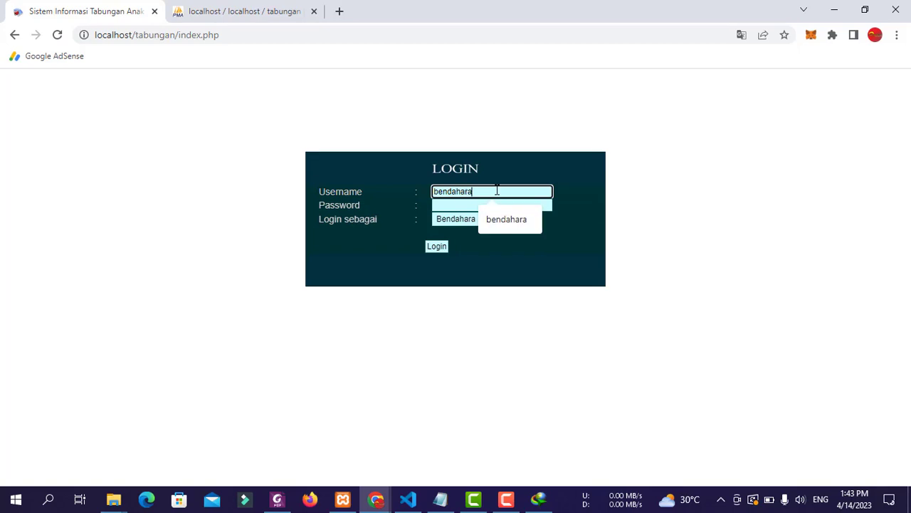
pyautogui.press('Tab')
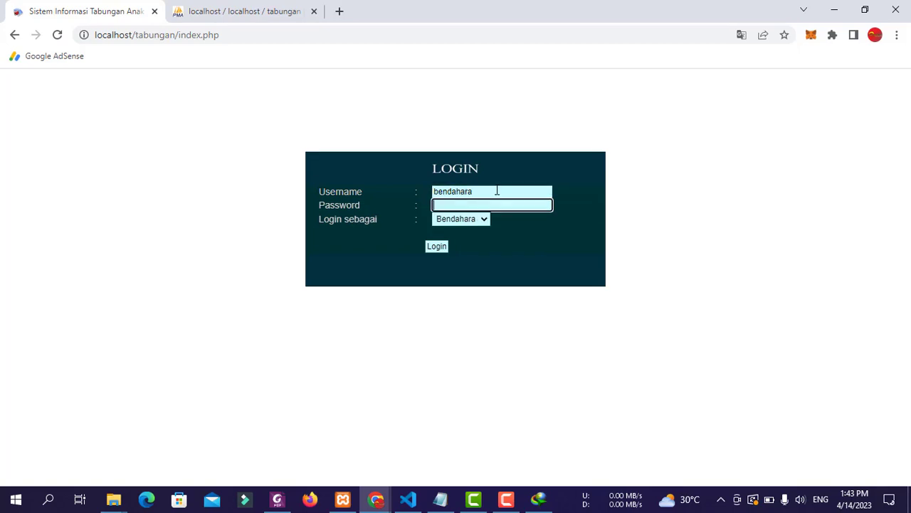
pyautogui.press('Return')
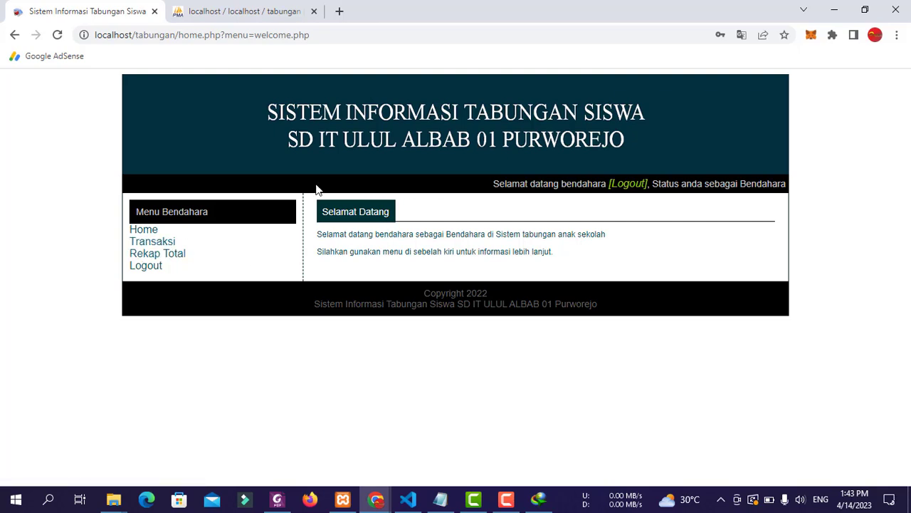
# Step: In the Transaksi class picker, list the students of class 6a, then class 6b
pyautogui.click(166, 241)
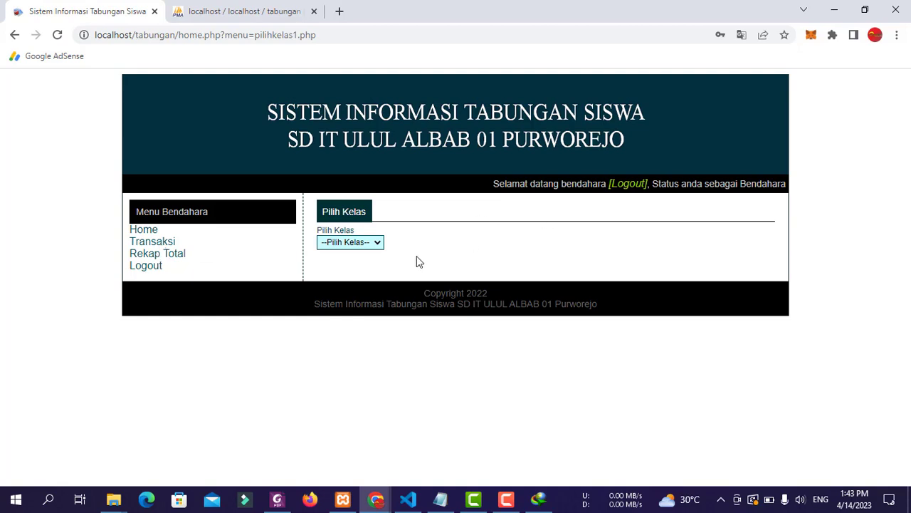
pyautogui.click(381, 242)
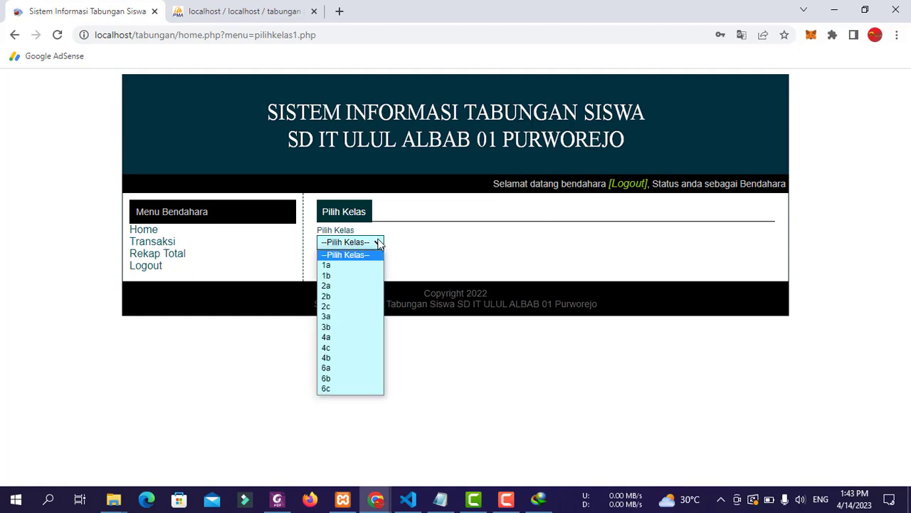
pyautogui.click(350, 368)
pyautogui.click(377, 243)
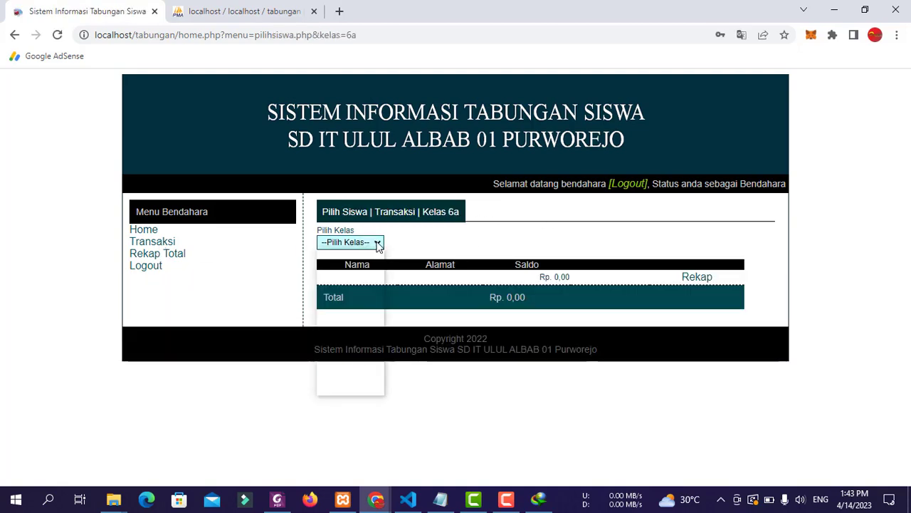
pyautogui.click(365, 377)
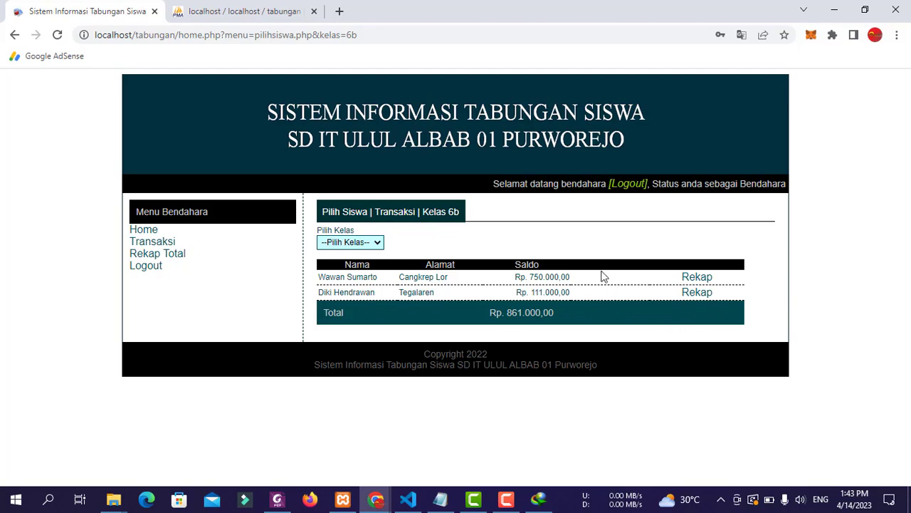
# Step: Review the first 6b student's savings recap, then return to the class picker
pyautogui.click(698, 280)
pyautogui.scroll(-2, 769, 374)
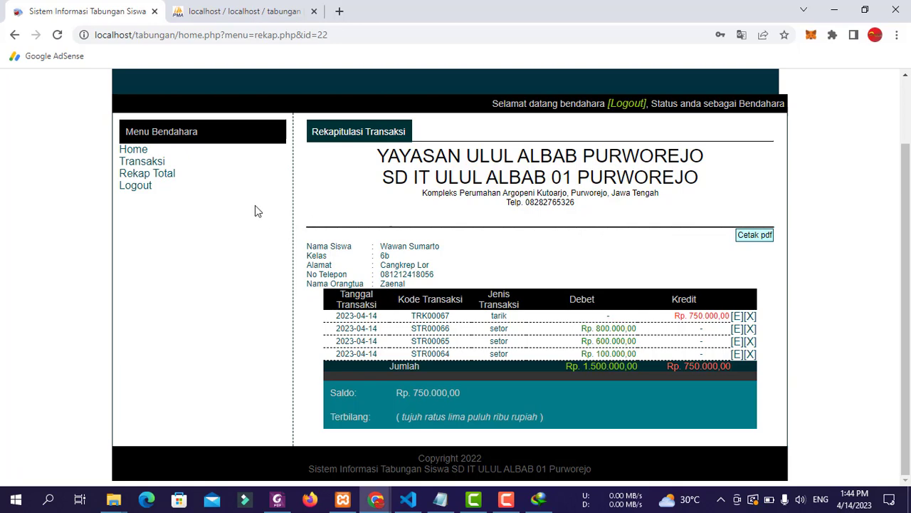
pyautogui.click(162, 166)
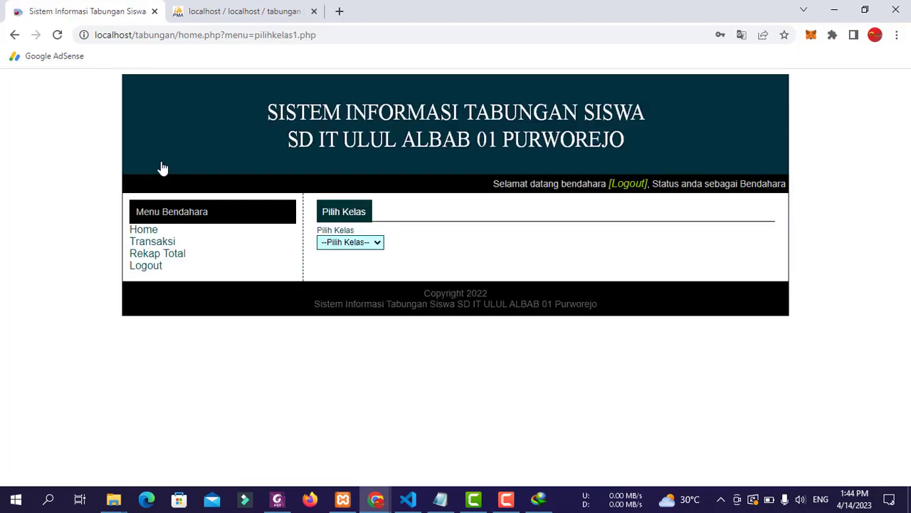
# Step: List class 6b again, then open Rekap Total showing Saldo Rp. 810.130.181,00
pyautogui.click(365, 242)
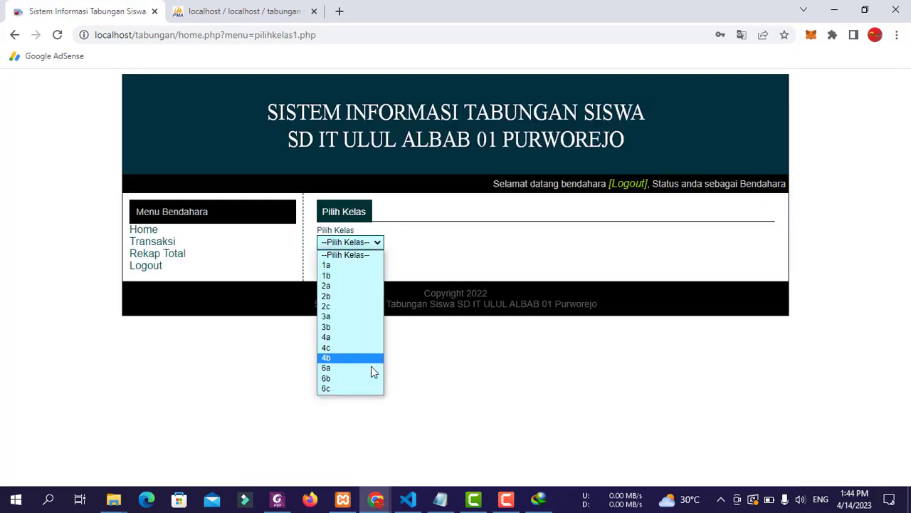
pyautogui.click(371, 378)
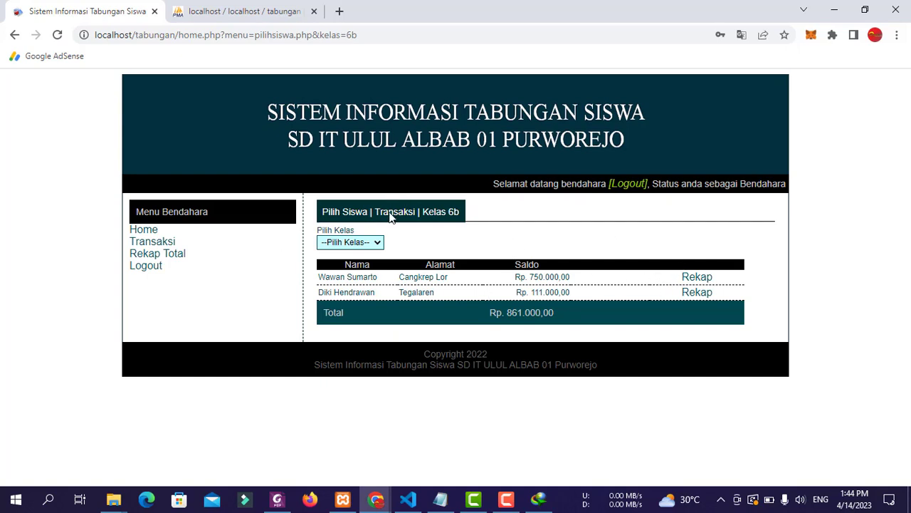
pyautogui.click(178, 261)
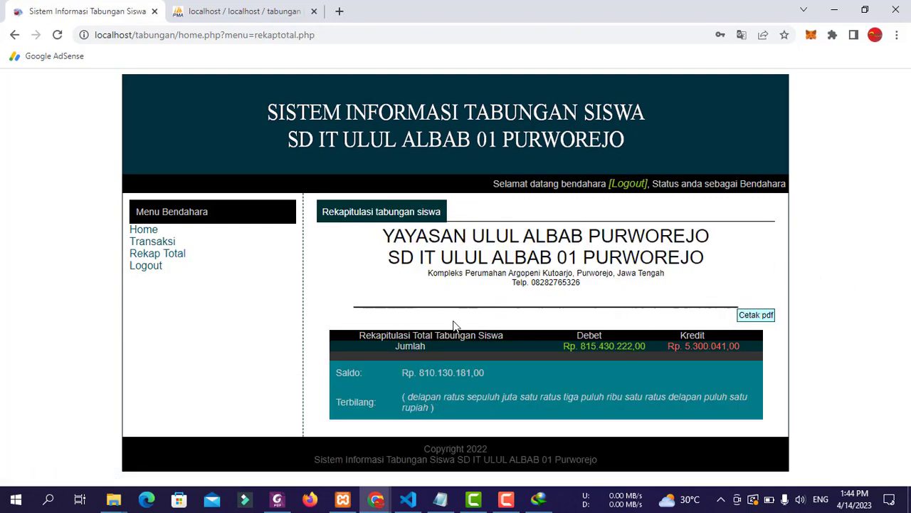
# Step: Export the overall recap to rekaptotal.pdf via IDM and open it in Foxit PhantomPDF
pyautogui.click(756, 316)
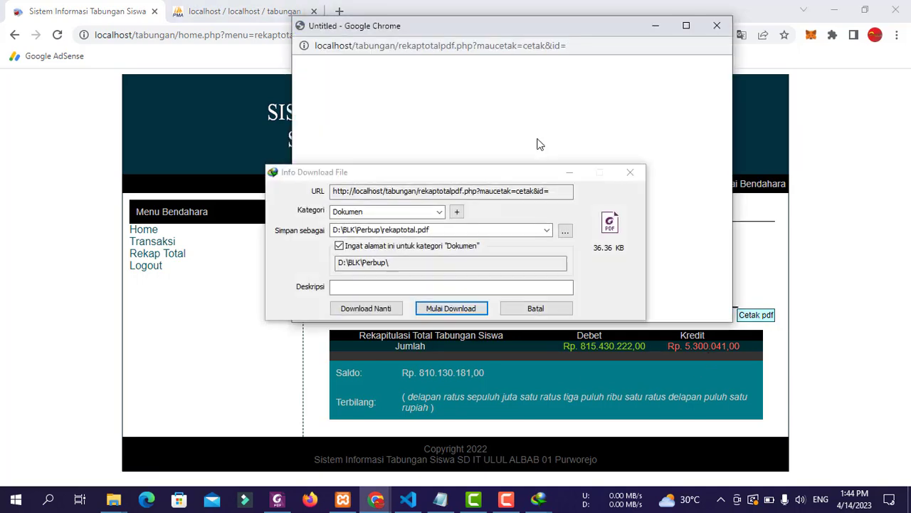
pyautogui.click(474, 312)
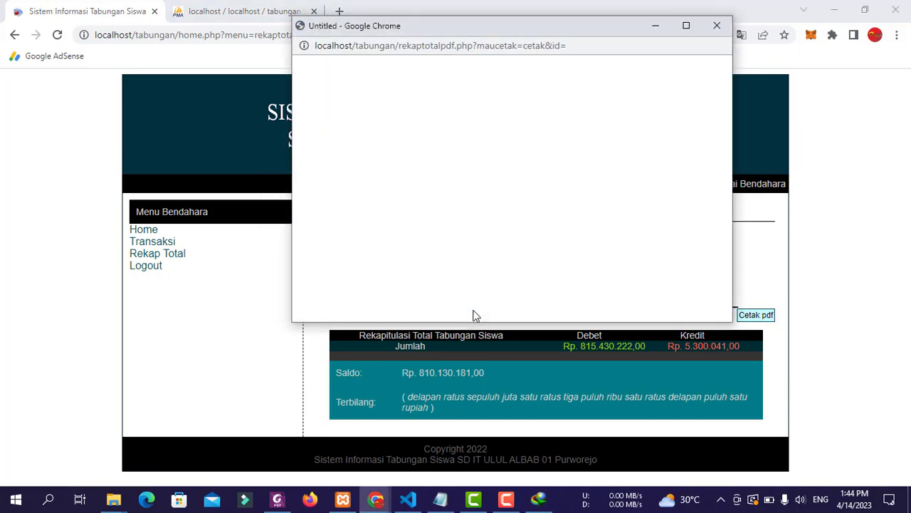
pyautogui.click(541, 500)
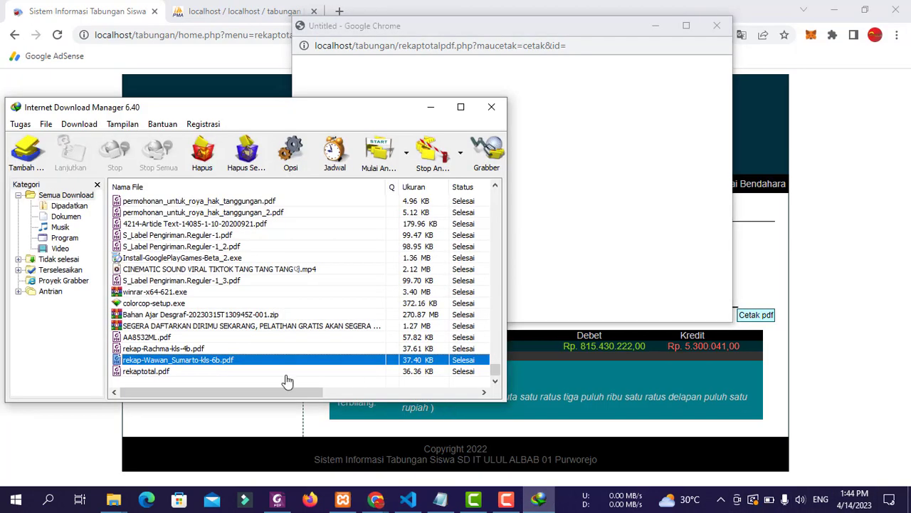
pyautogui.doubleClick(177, 371)
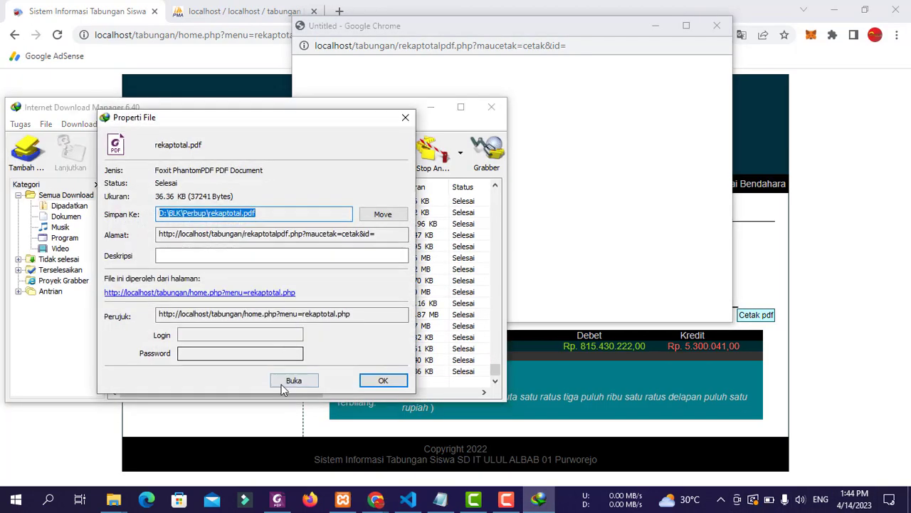
pyautogui.click(295, 378)
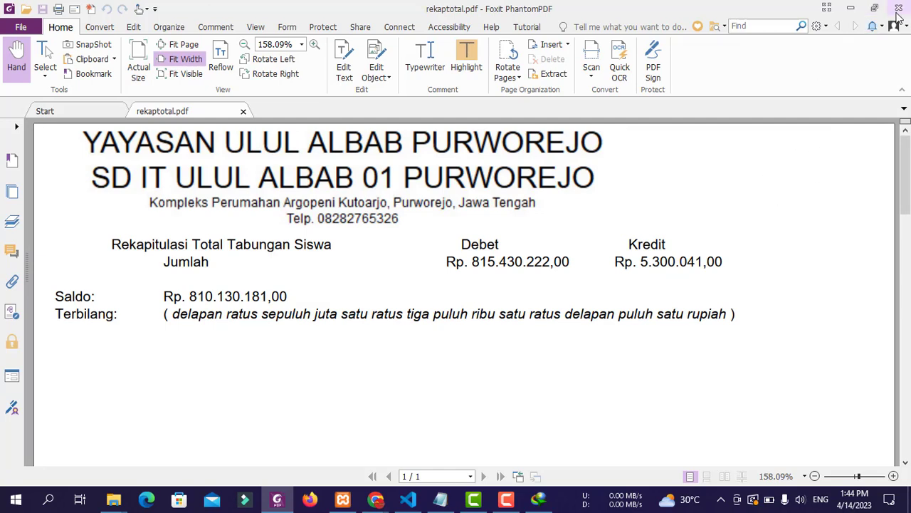
# Step: Close Foxit, the file details dialog, the download manager and the blank PDF popup
pyautogui.click(899, 10)
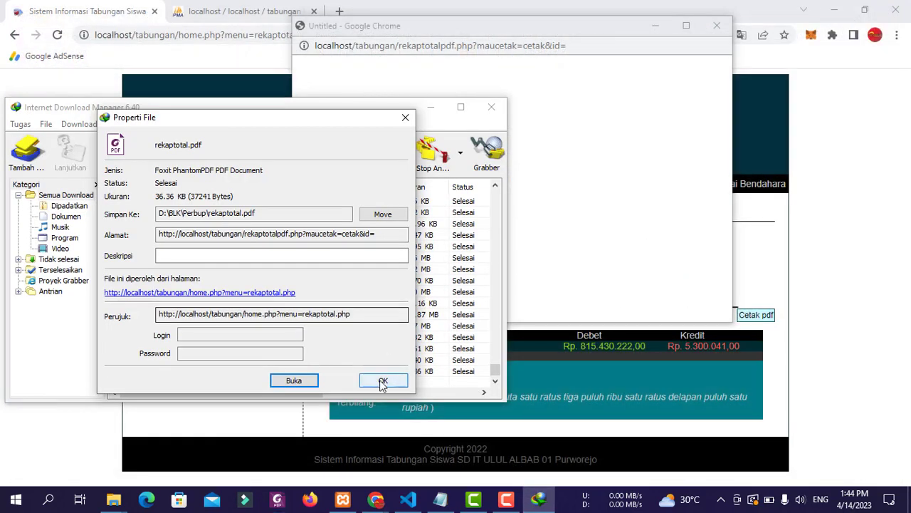
pyautogui.click(383, 380)
pyautogui.click(491, 107)
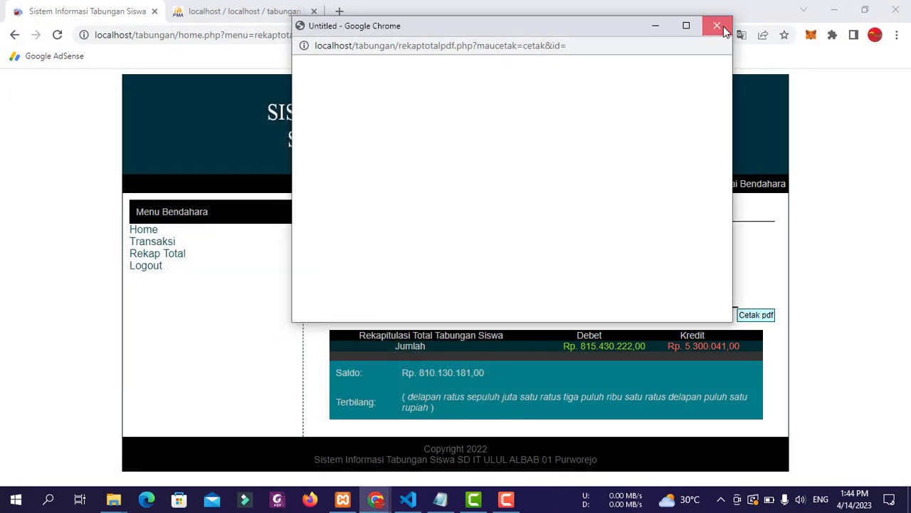
pyautogui.click(717, 26)
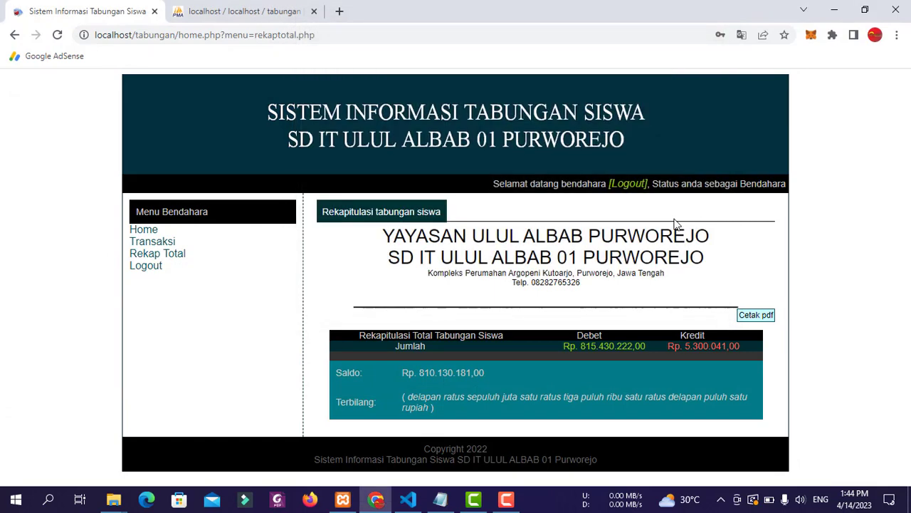
# Step: Log out of the bendahara account and look up the saved test credentials in Notepad
pyautogui.click(151, 265)
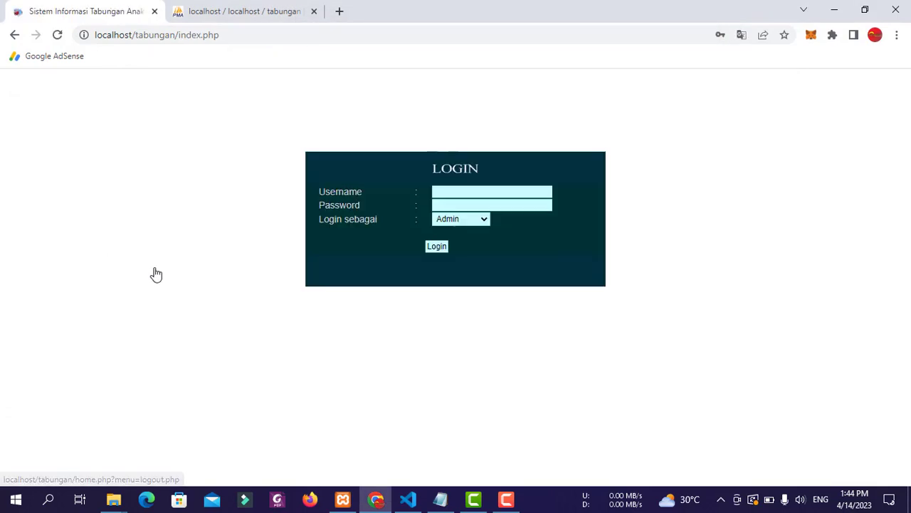
pyautogui.click(441, 498)
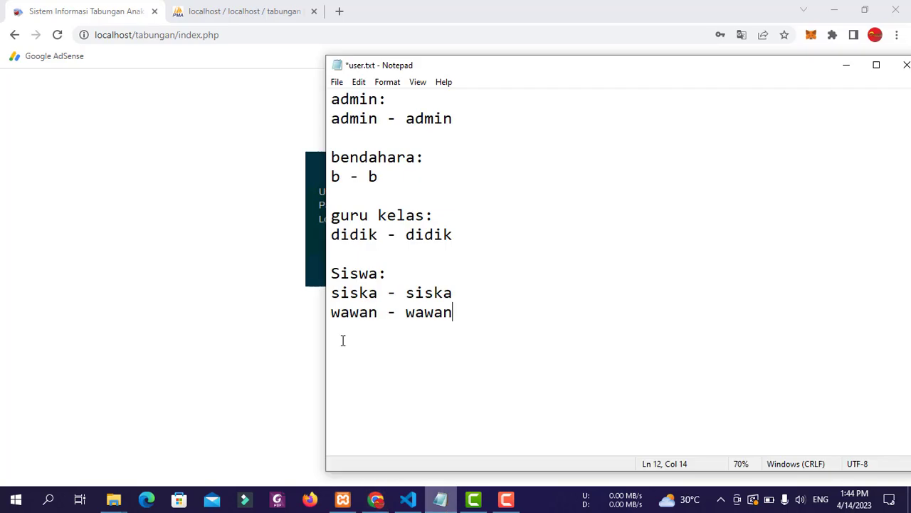
pyautogui.click(246, 331)
# Step: Log in under the Siswa role with the student's username and password
pyautogui.click(474, 192)
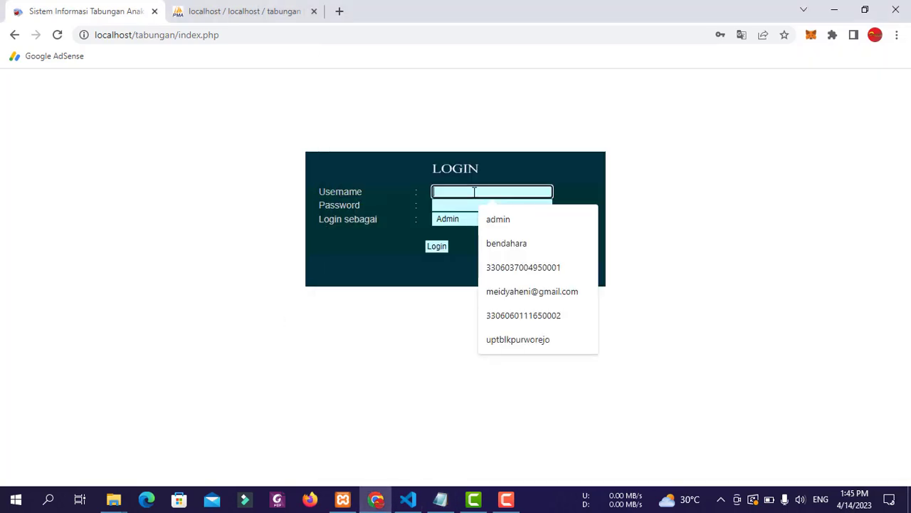
pyautogui.write('wawan')
pyautogui.press('Tab')
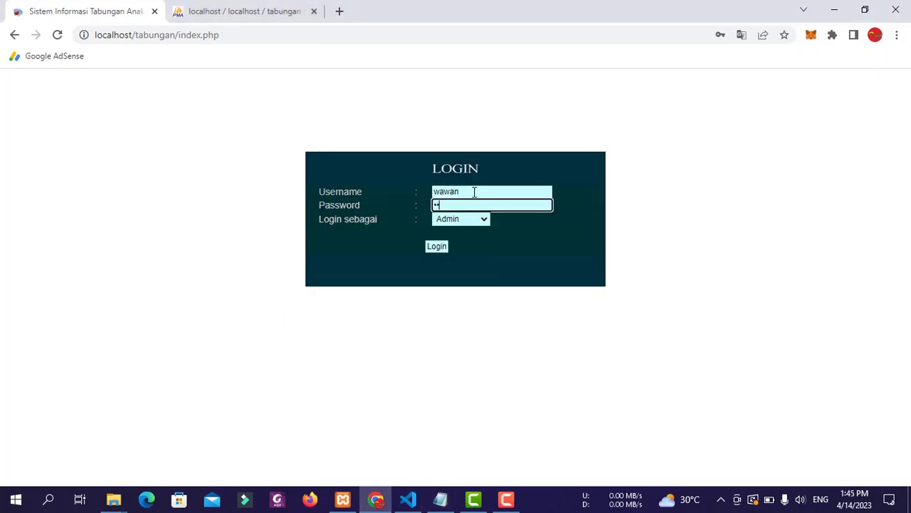
pyautogui.write('wan')
pyautogui.click(485, 221)
pyautogui.click(484, 262)
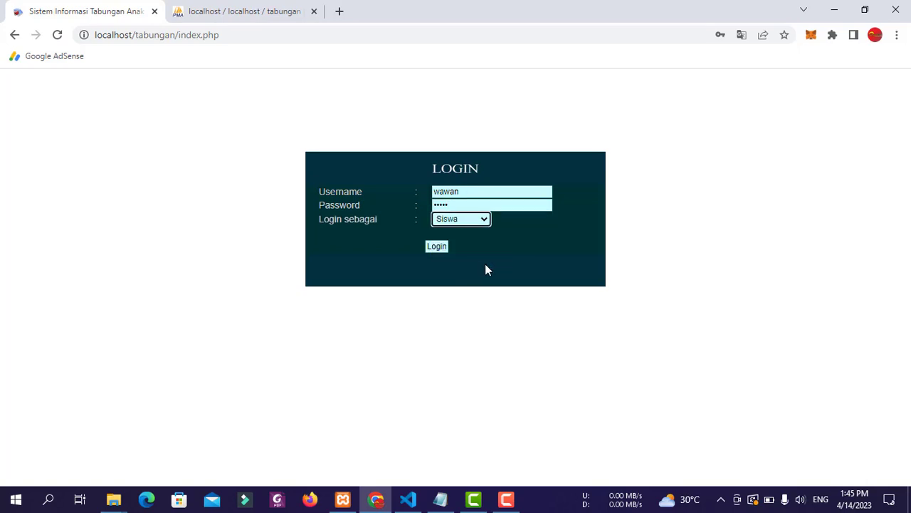
pyautogui.click(438, 248)
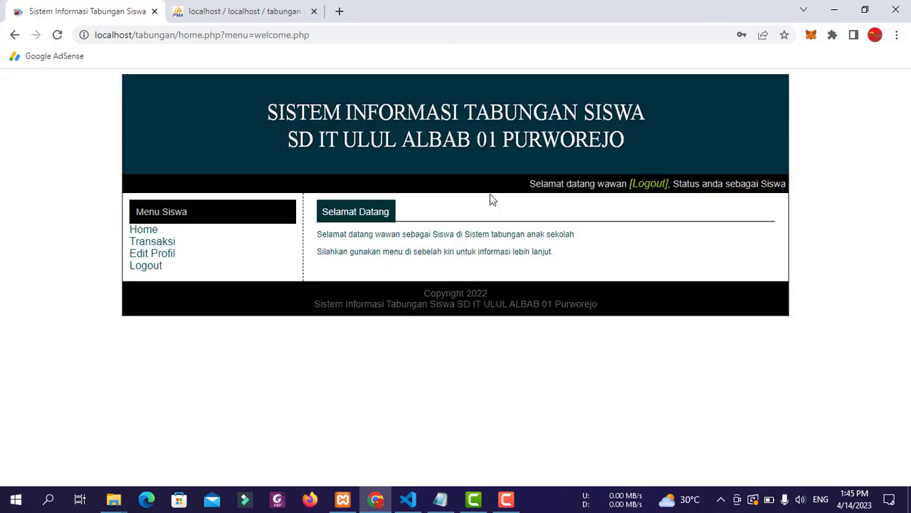
# Step: Open the student's Transaksi recap showing four entries and saldo Rp. 750.000,00
pyautogui.click(151, 230)
pyautogui.click(162, 242)
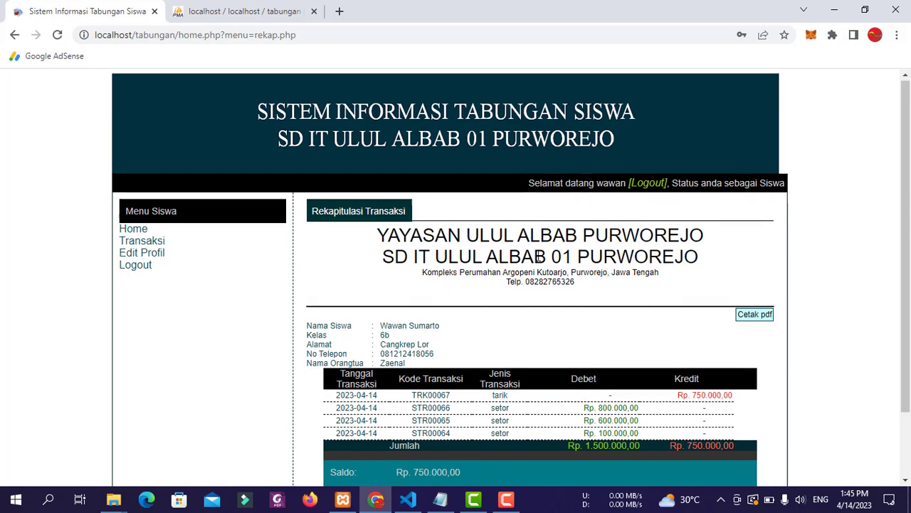
pyautogui.scroll(-2, 349, 263)
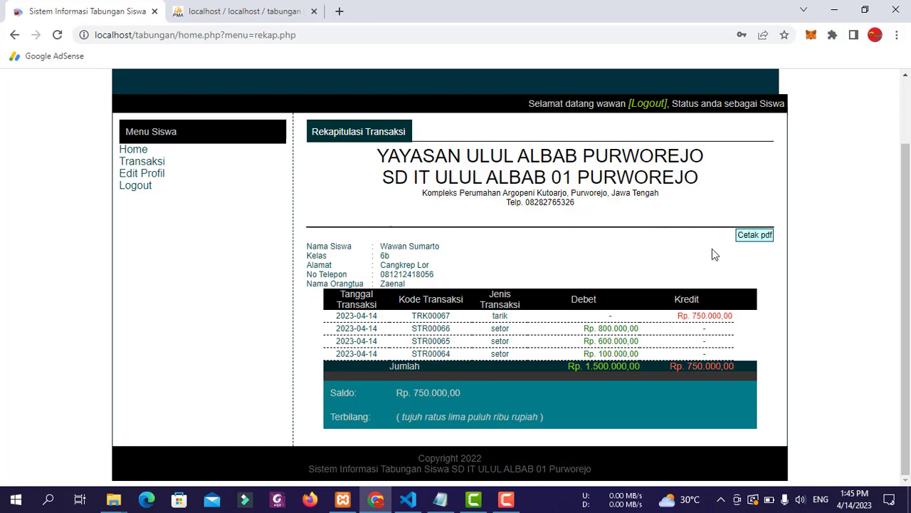
# Step: Export the student's recap PDF via IDM to D:\BLK\Perbup and open it in Foxit
pyautogui.click(755, 236)
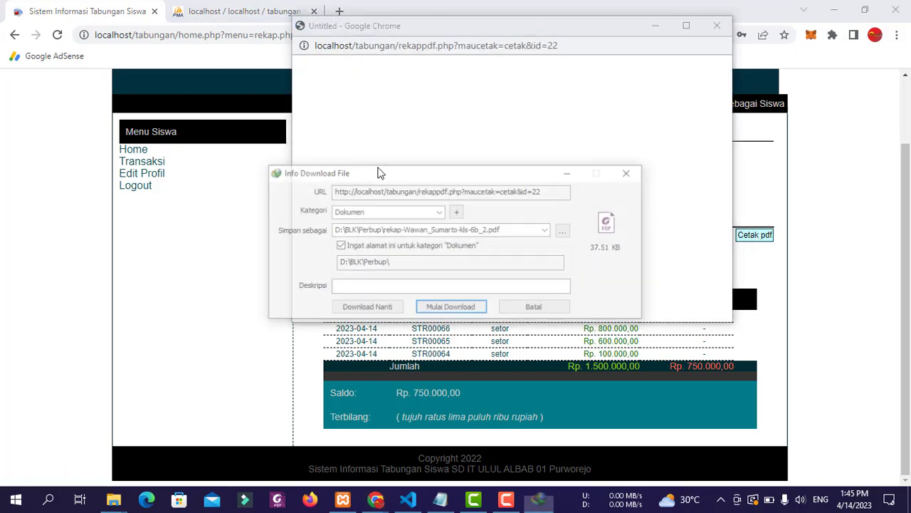
pyautogui.click(470, 313)
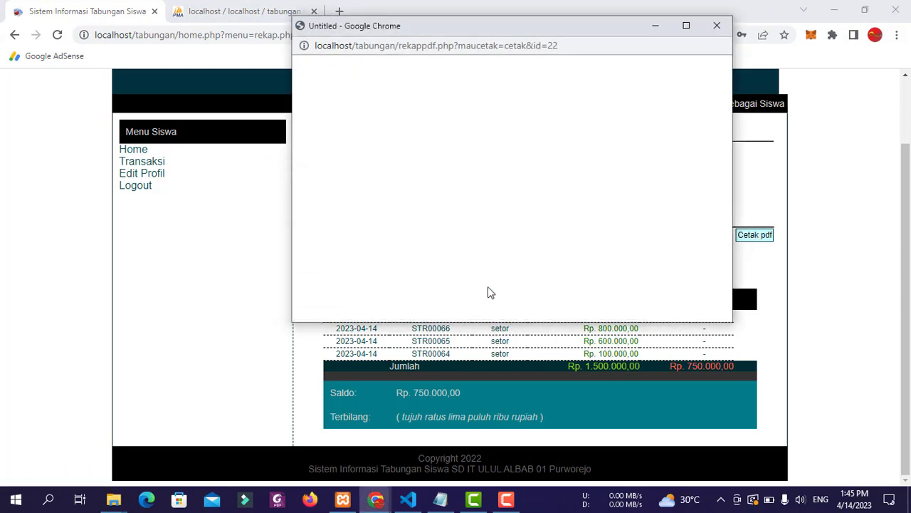
pyautogui.click(720, 500)
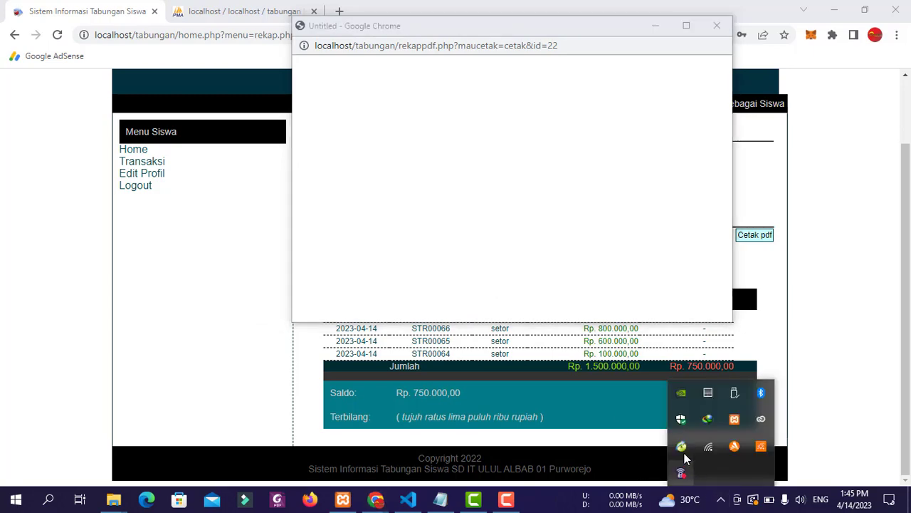
pyautogui.click(708, 421)
pyautogui.doubleClick(226, 372)
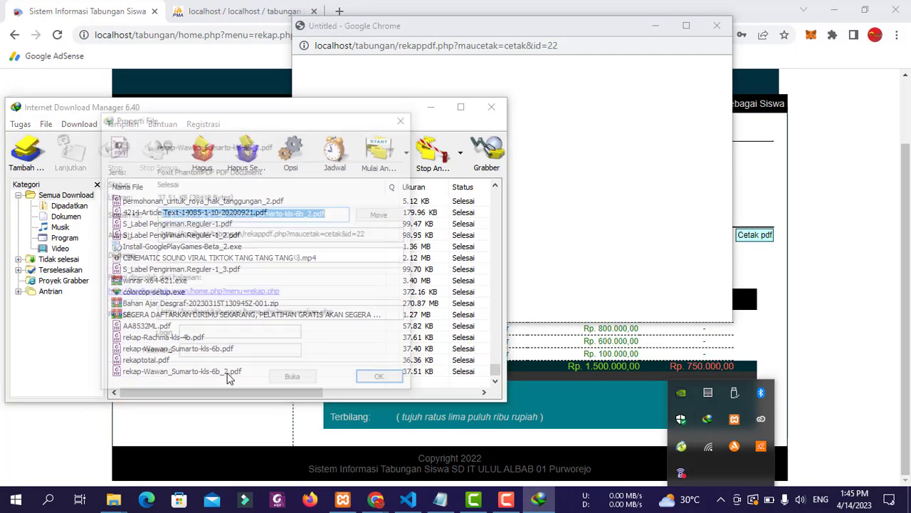
pyautogui.click(310, 382)
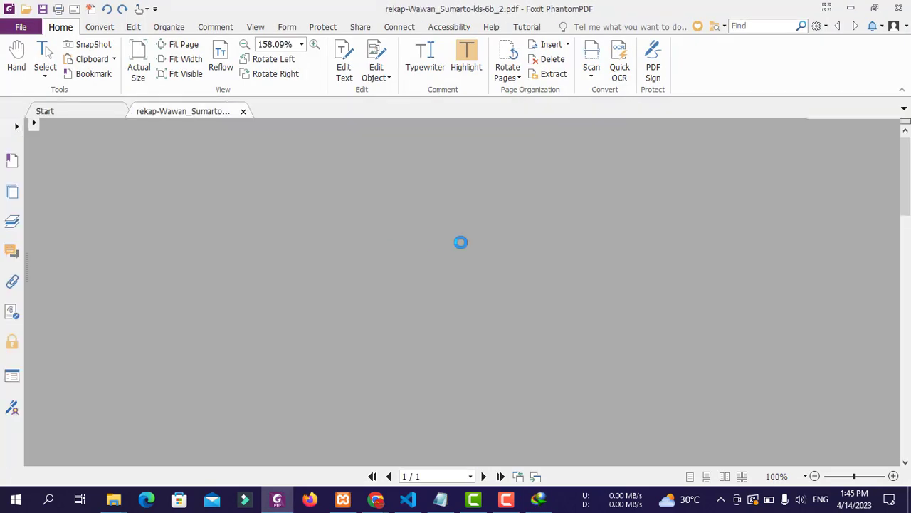
# Step: Scroll through the recap PDF's four transactions and Rp. 750.000,00 saldo, then close Foxit
pyautogui.scroll(-5, 451, 178)
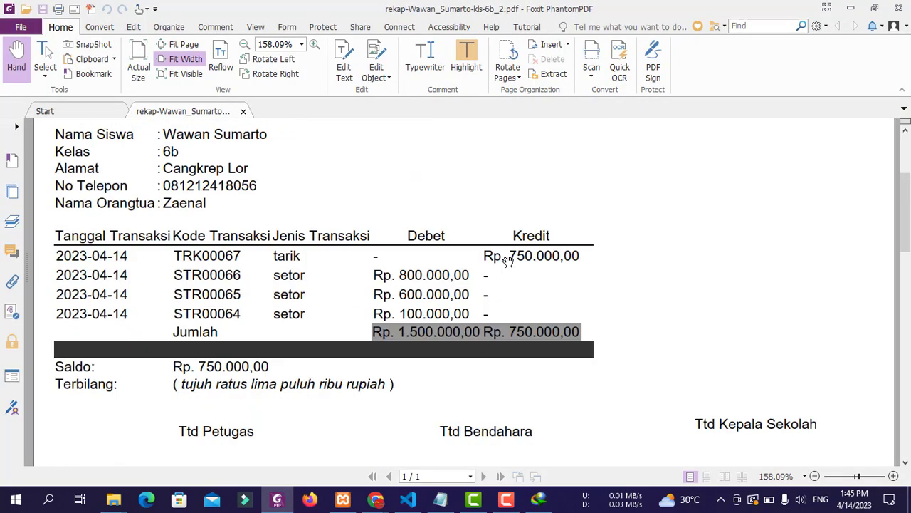
pyautogui.scroll(-1, 498, 142)
pyautogui.scroll(-3, 507, 256)
pyautogui.scroll(3, 508, 267)
pyautogui.scroll(4, 508, 267)
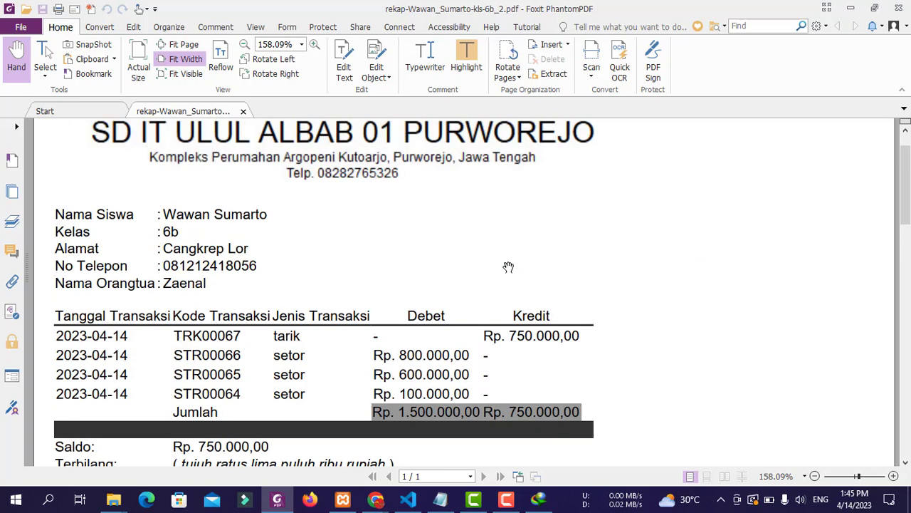
pyautogui.scroll(-1, 509, 267)
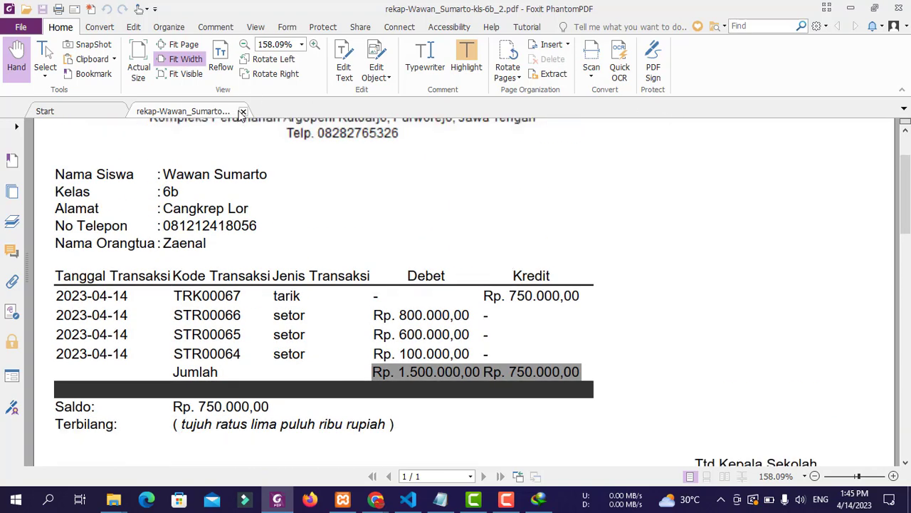
pyautogui.click(899, 7)
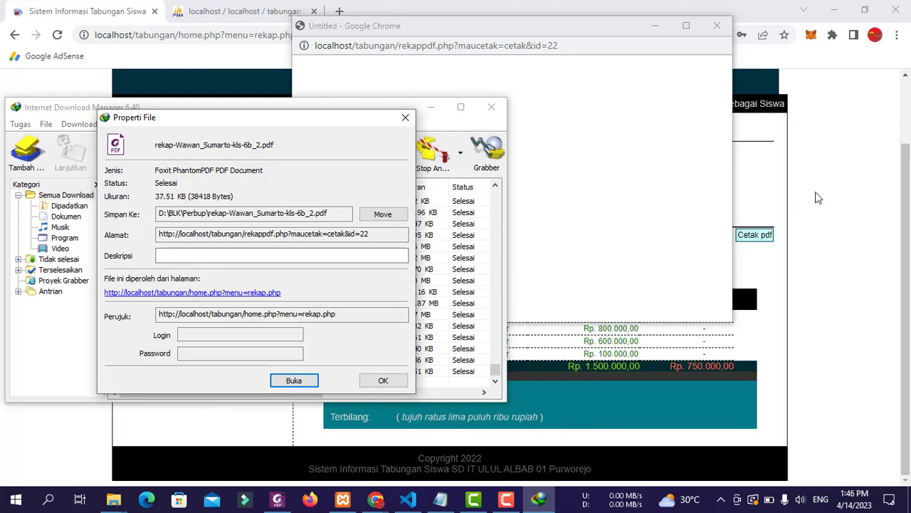
# Step: Close the leftover IDM dialog and return to the top of the student's recap page
pyautogui.click(817, 197)
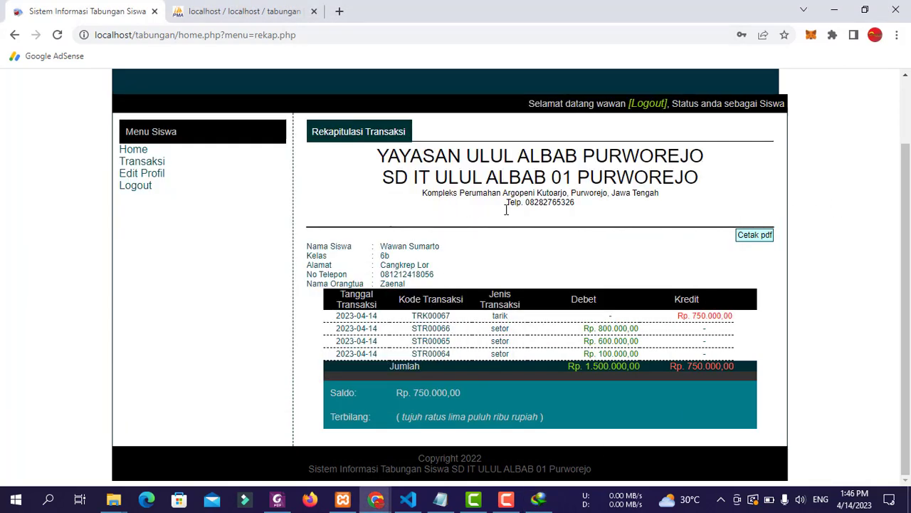
pyautogui.scroll(2, 676, 206)
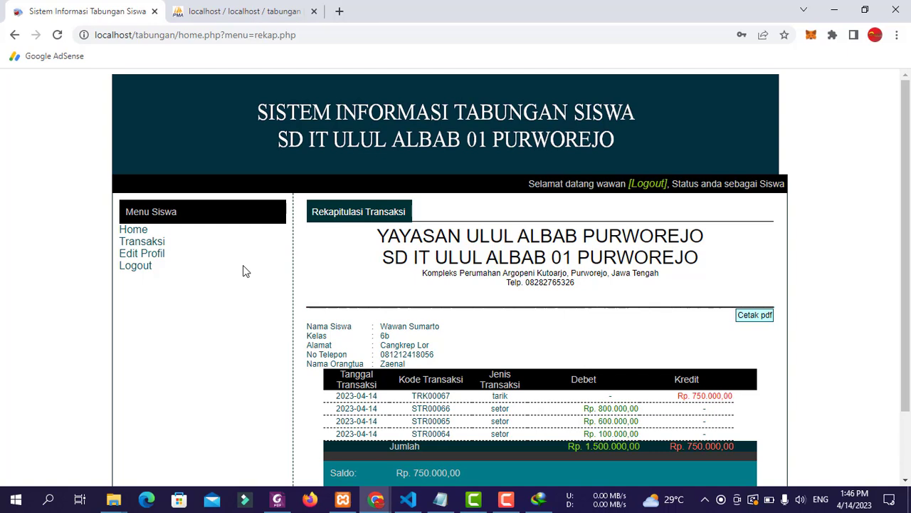
# Step: Log out of the student account using Logout in Menu Siswa
pyautogui.click(141, 266)
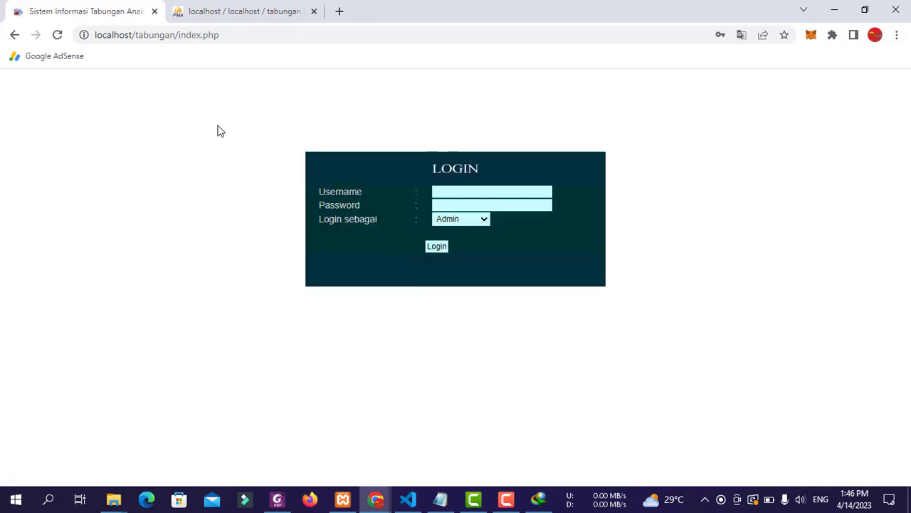